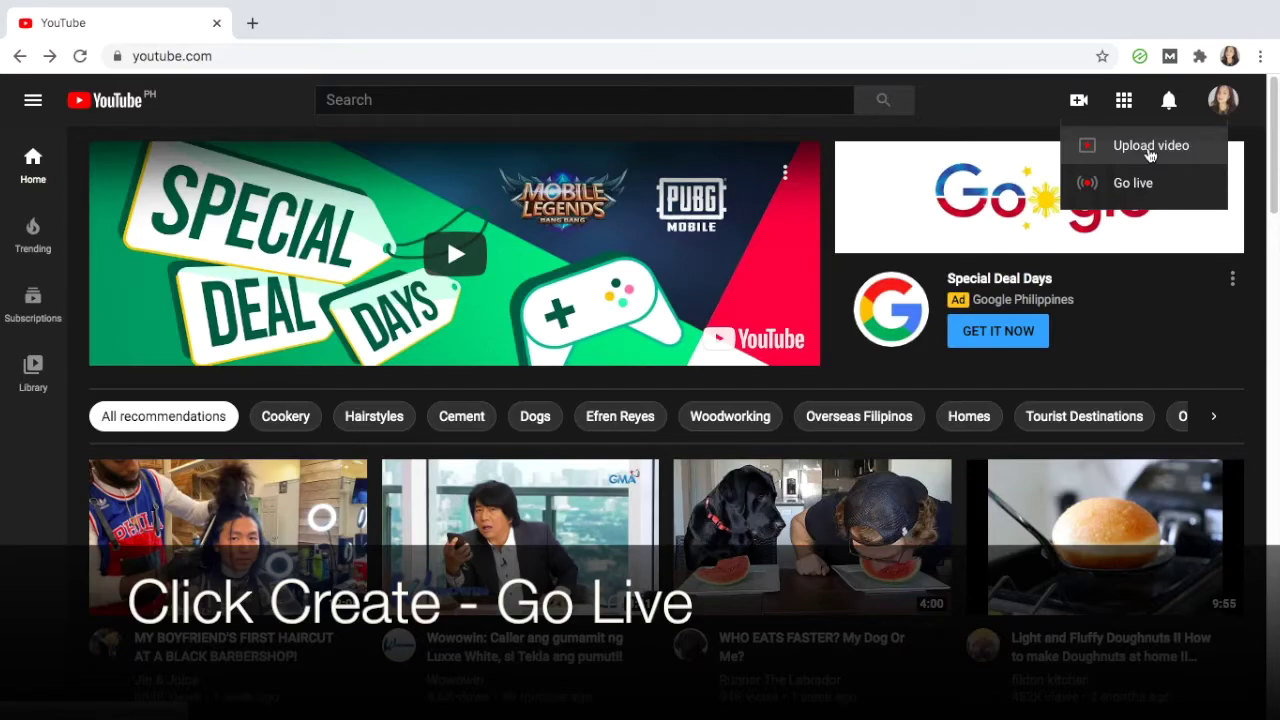
Step: Open the live streaming setup for a new encoder stream and look through its privacy and category choices, keeping Public and People and Blogs
left_click(1135, 183)
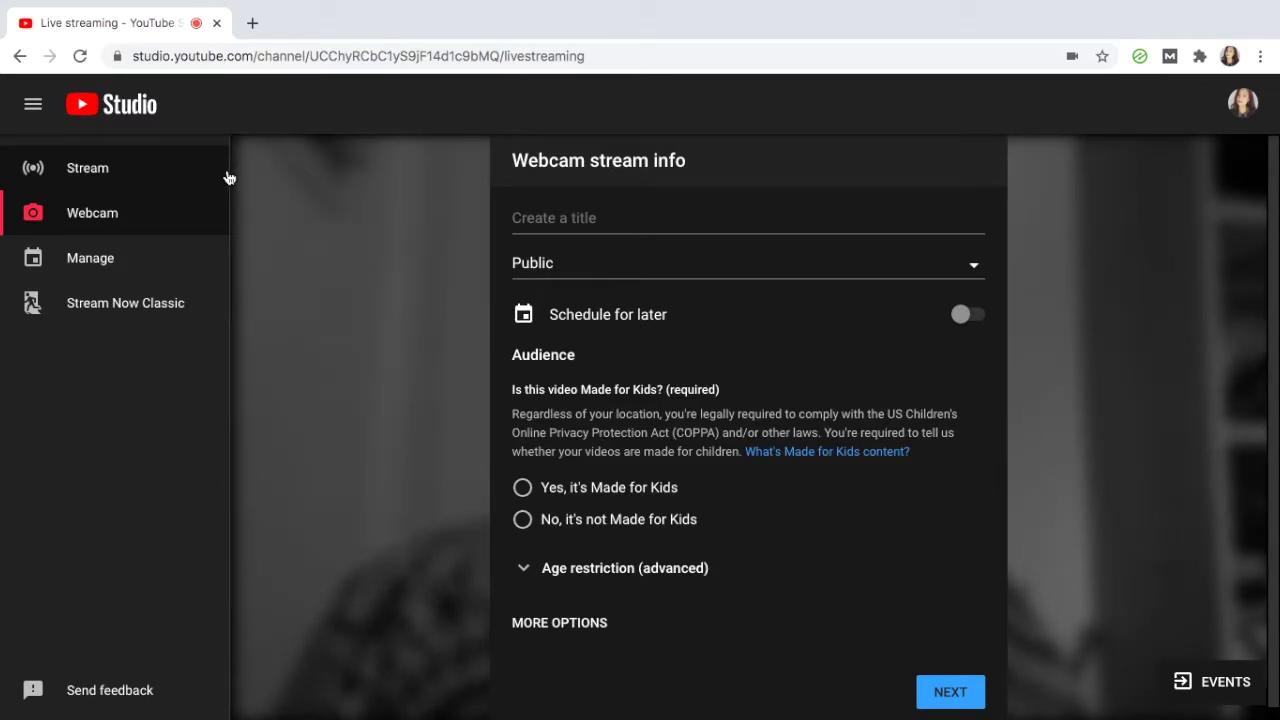
left_click(101, 172)
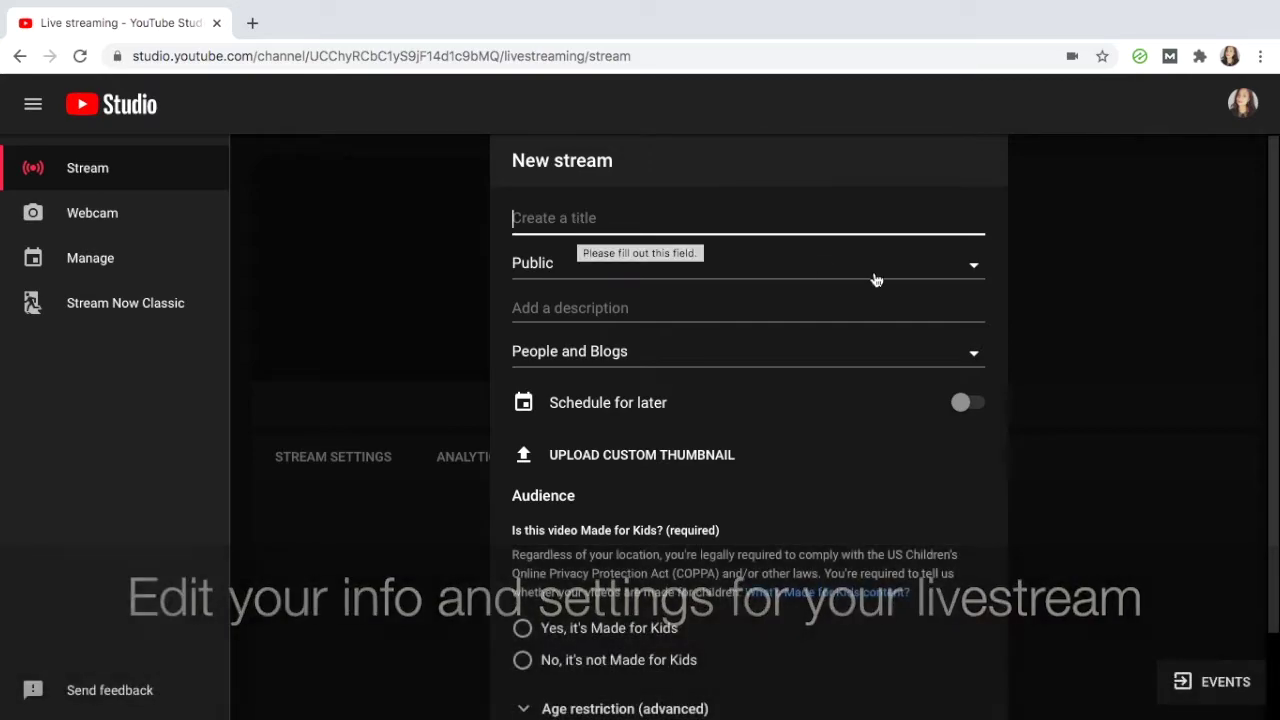
left_click(560, 279)
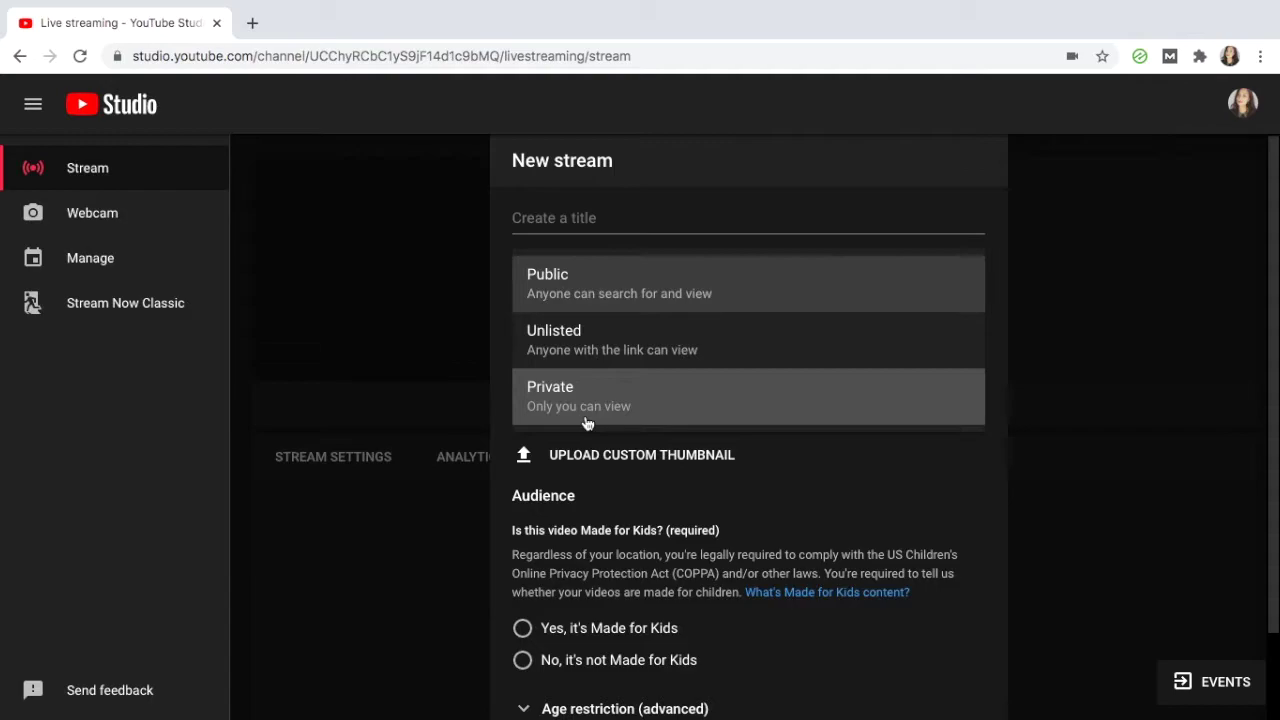
left_click(626, 308)
left_click(628, 308)
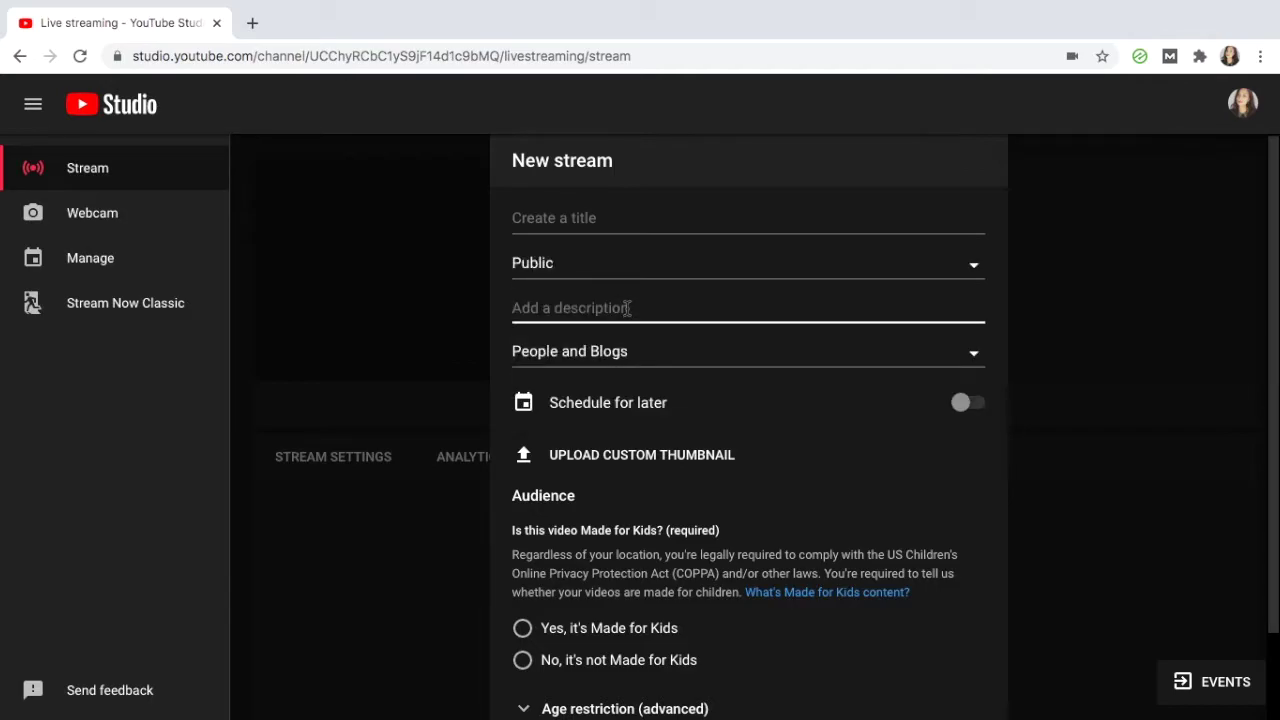
left_click(630, 353)
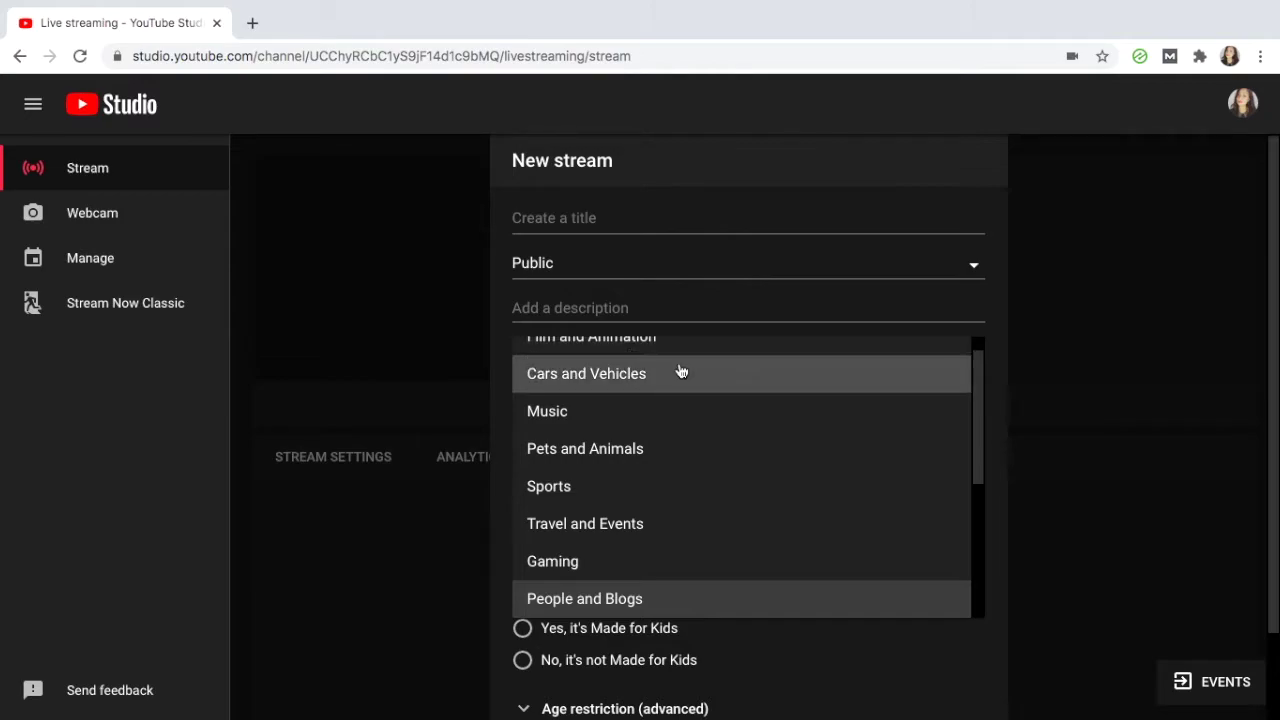
left_click(651, 598)
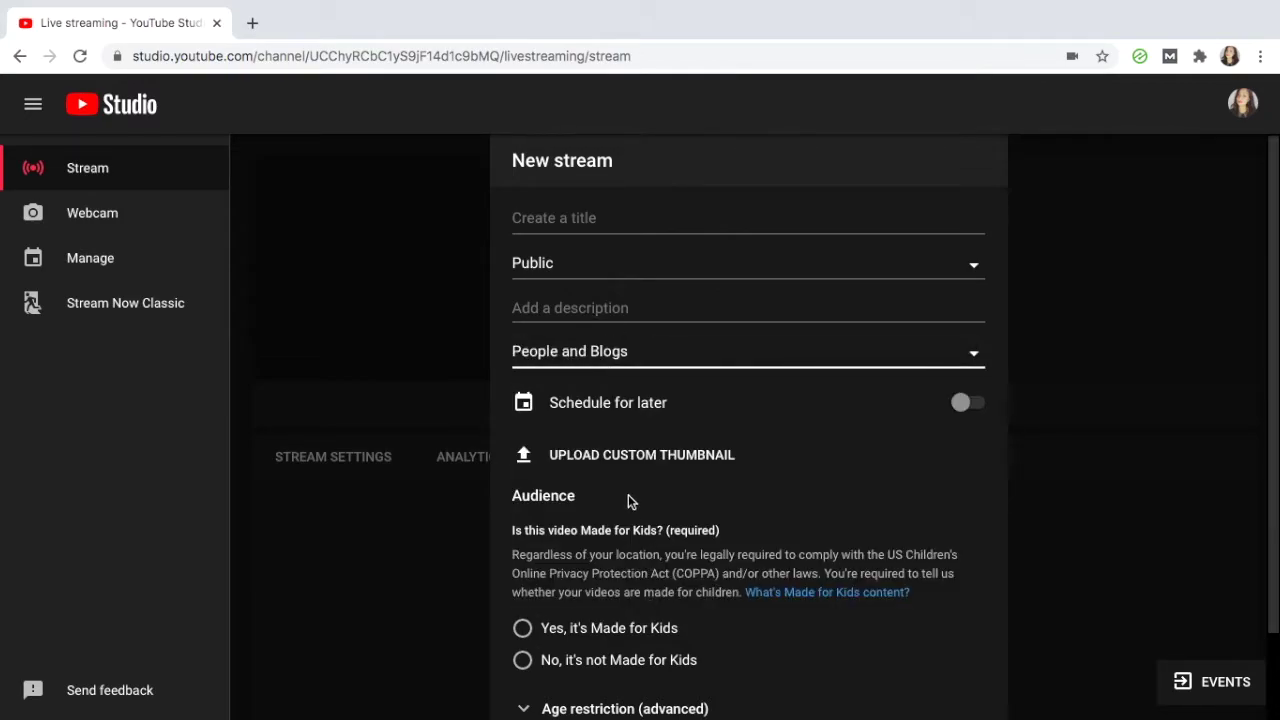
Step: Toggle scheduling for the encoder stream on and off, and try to create the stream without a title or audience answer
left_click(968, 404)
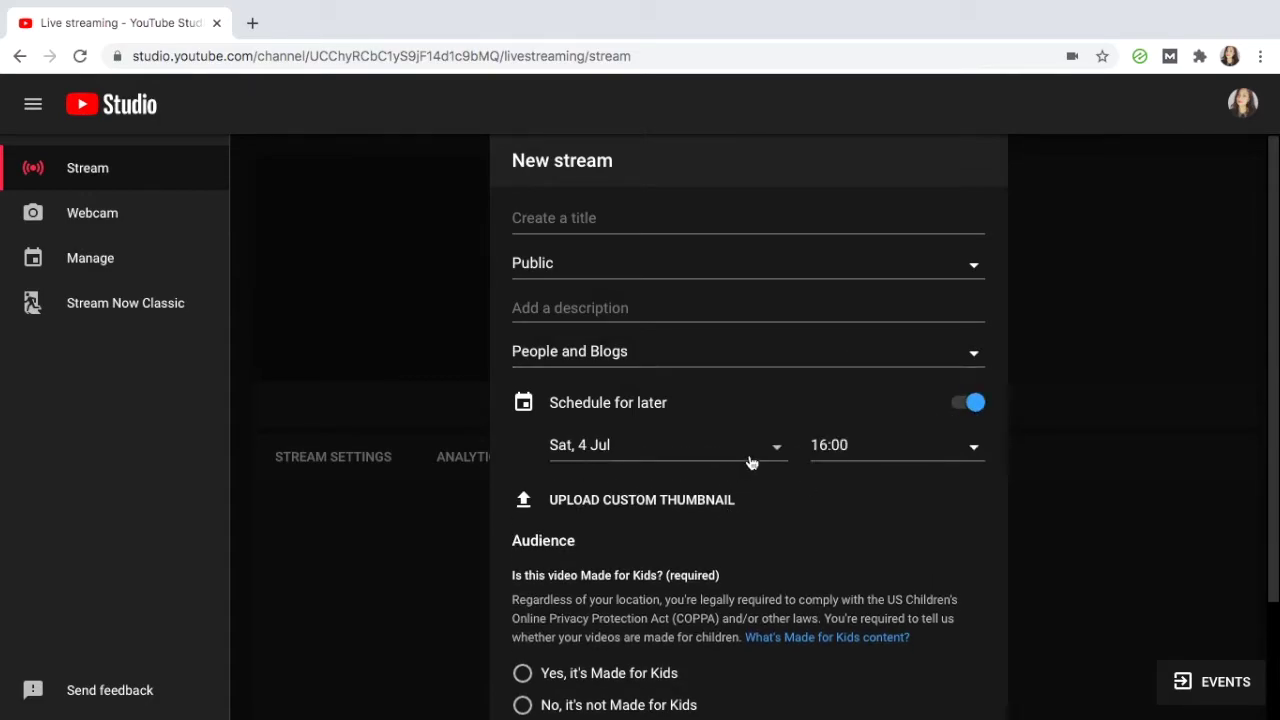
left_click(968, 403)
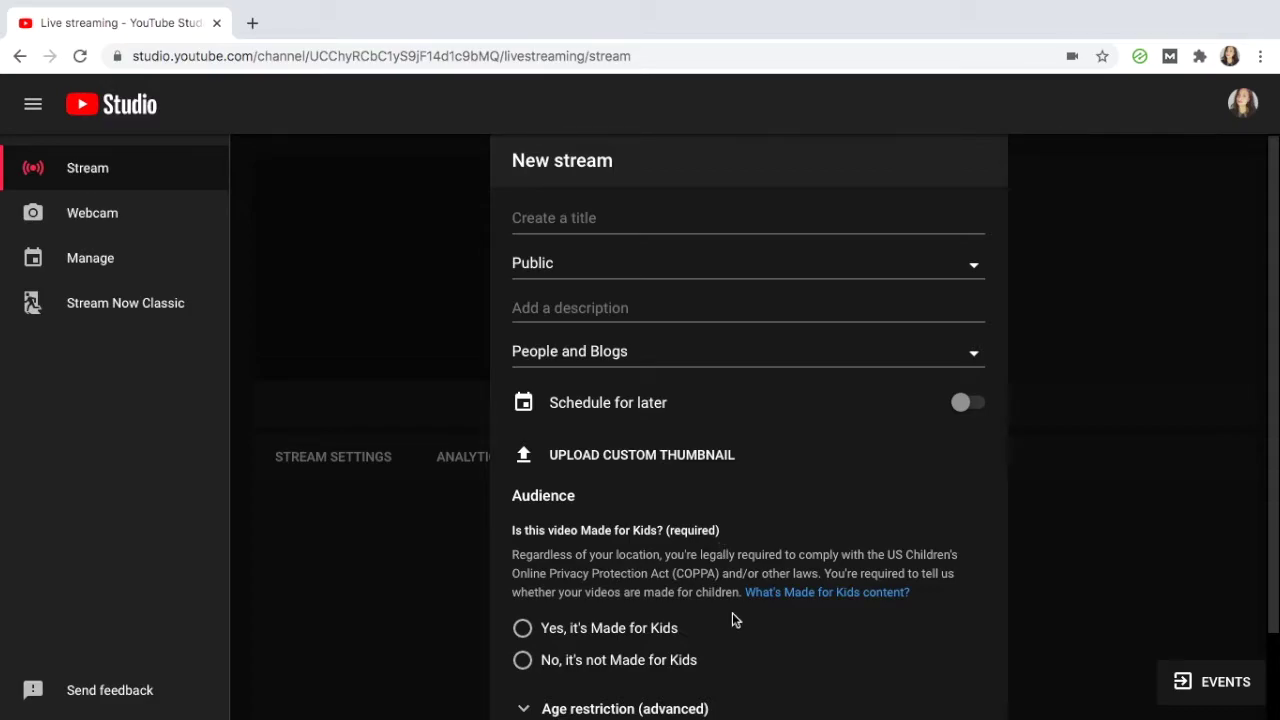
scroll(732, 613, "down", 2)
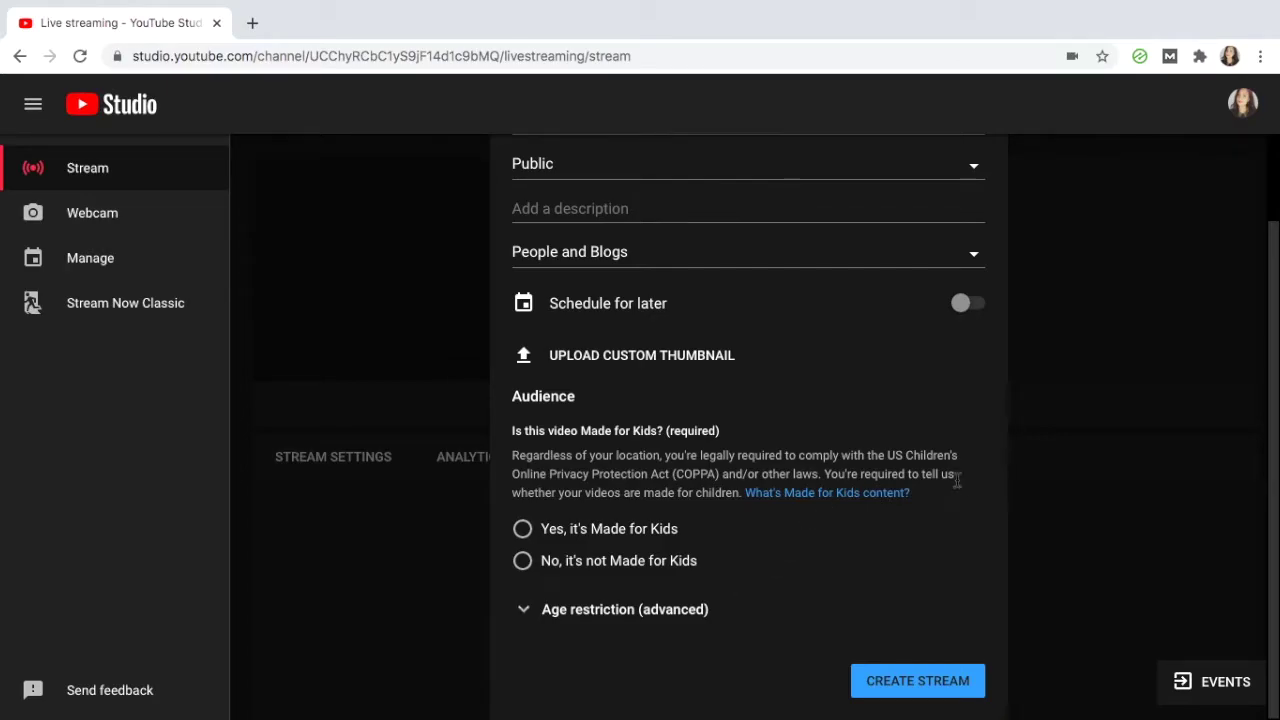
left_click(902, 686)
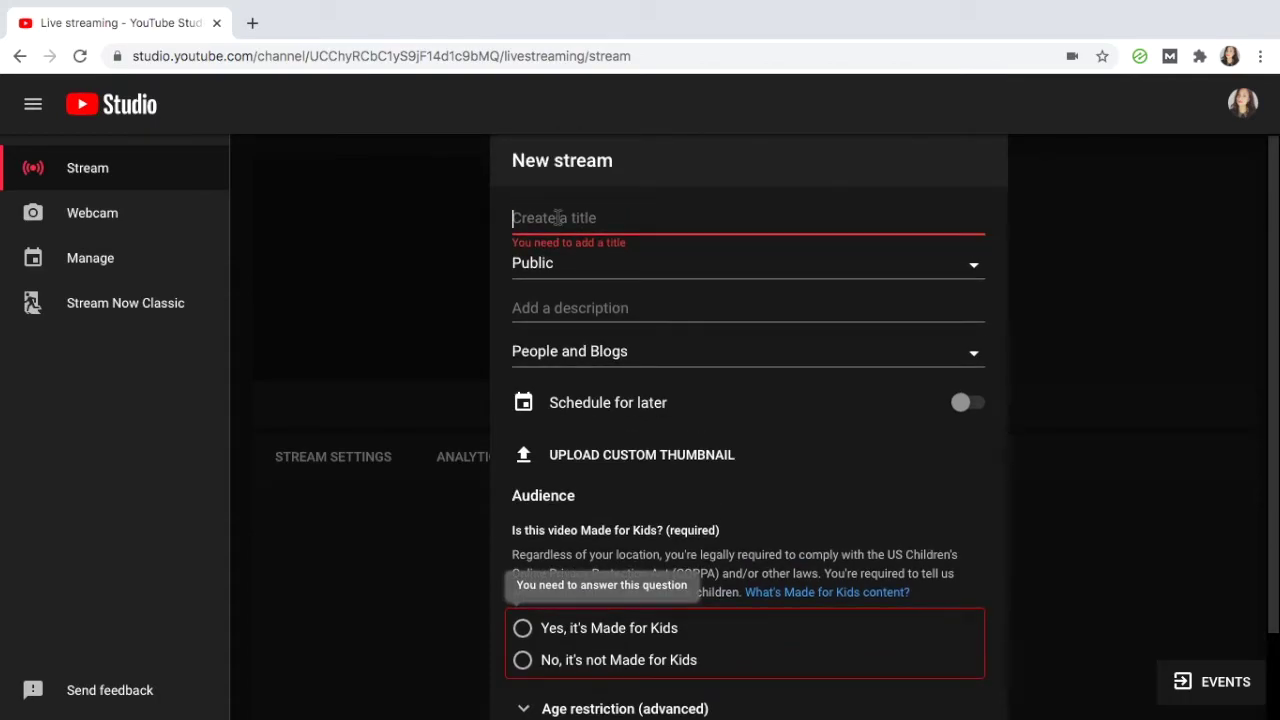
mouse_move(641, 166)
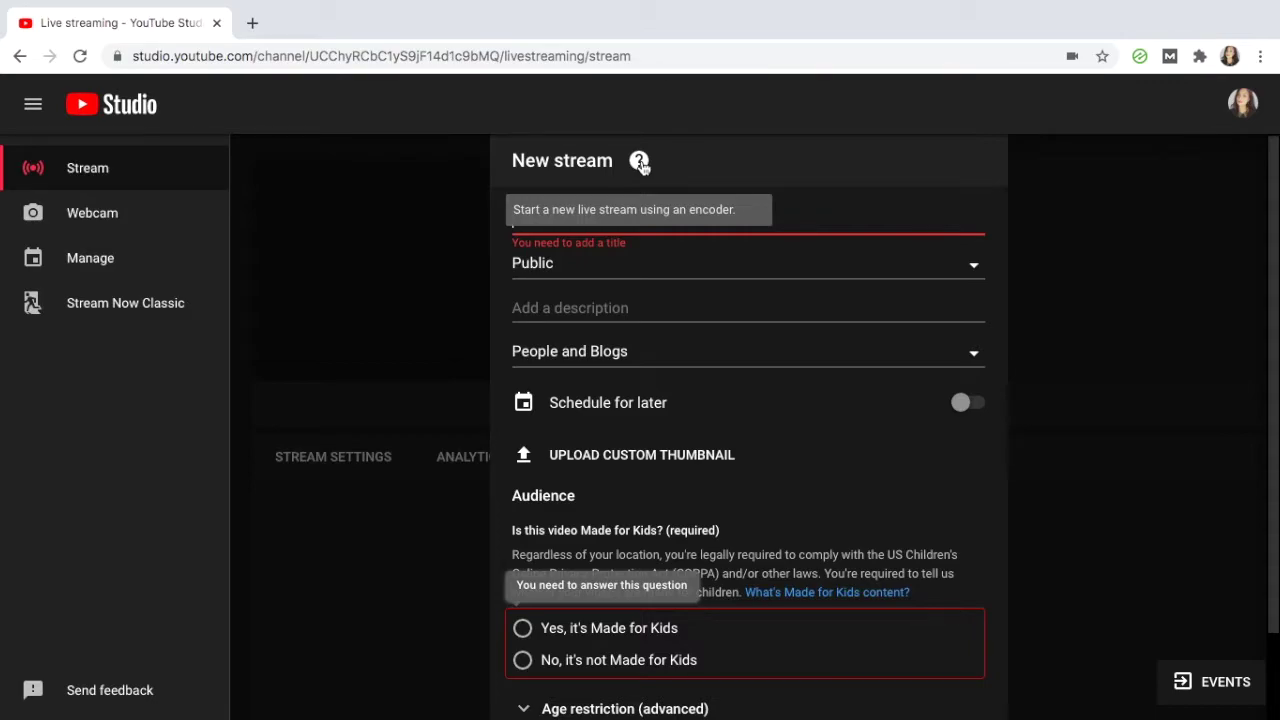
scroll(743, 649, "down", 1)
scroll(700, 450, "up", 1)
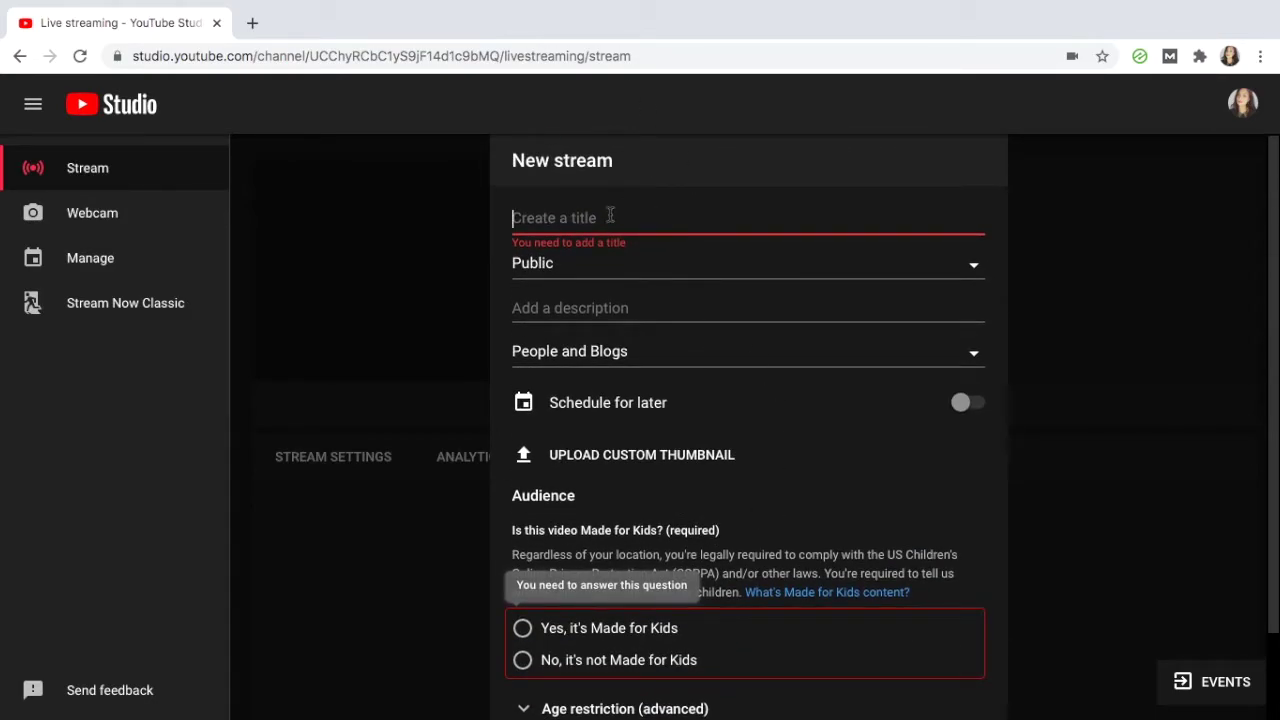
Step: Switch to a webcam stream, title it "Live Stream" and set its privacy to Public
left_click(90, 215)
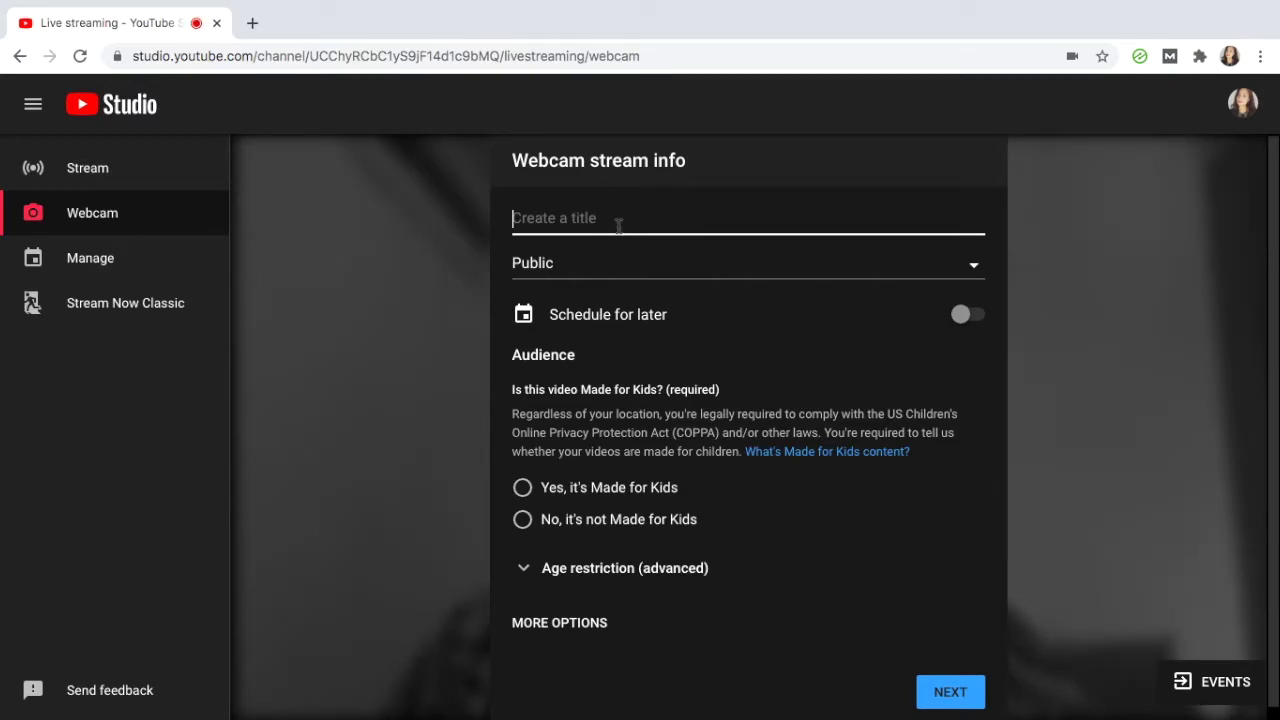
type("LI")
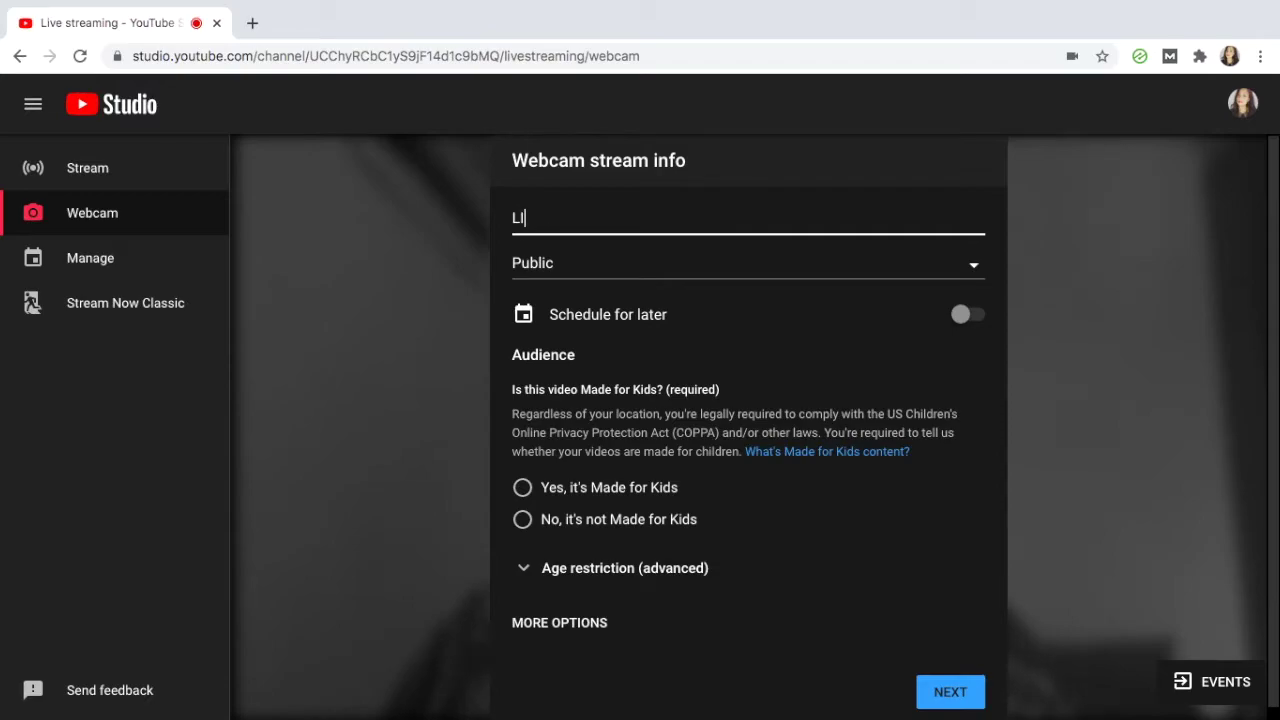
type("ive Stream")
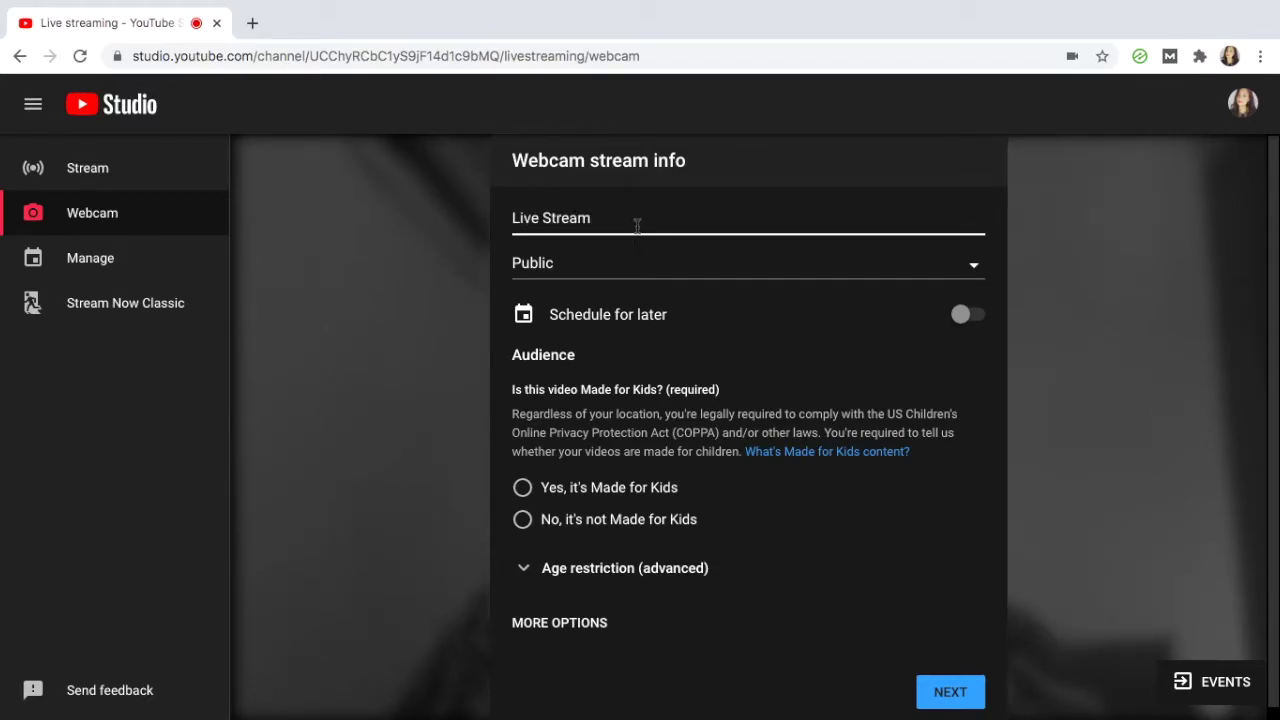
left_click(656, 263)
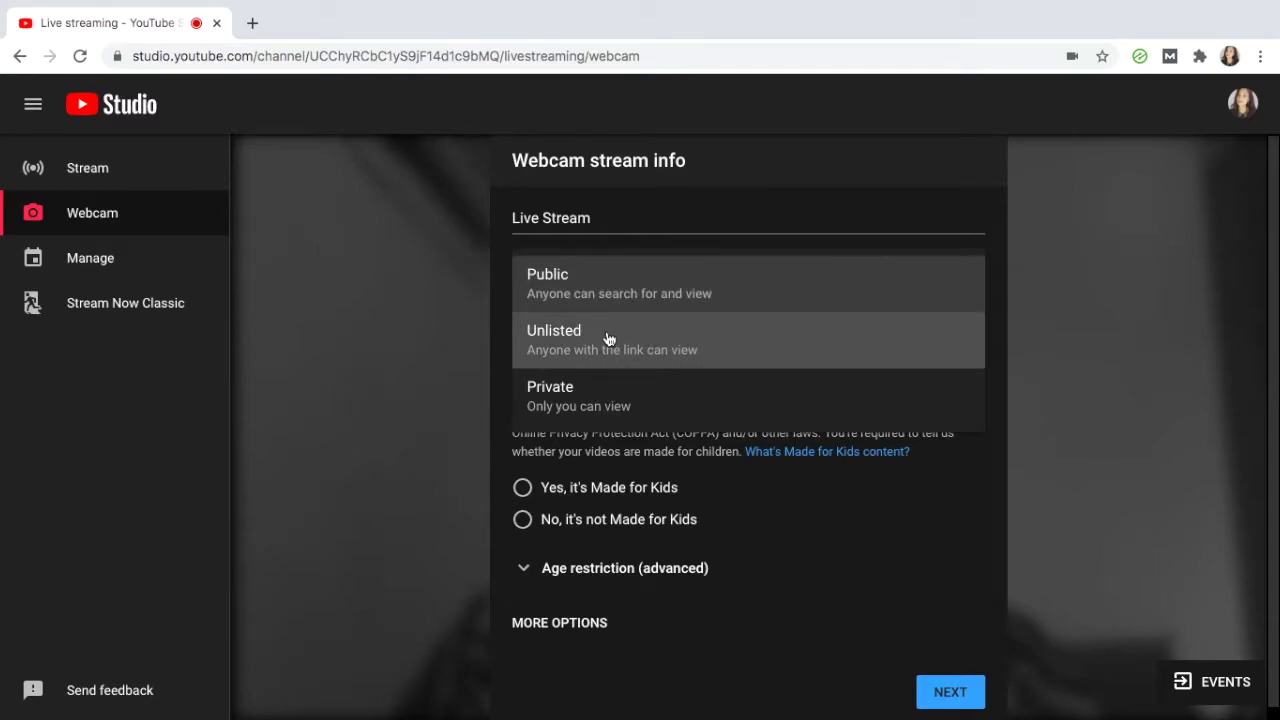
left_click(645, 279)
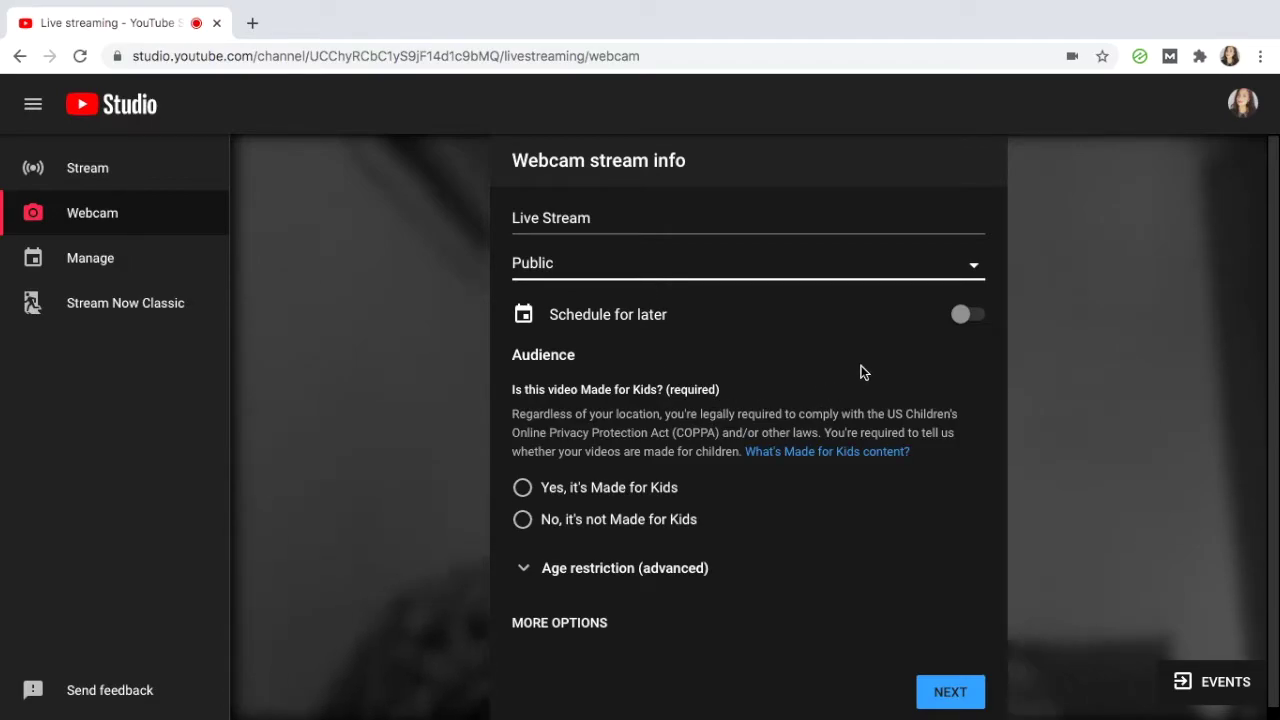
Step: Try out the scheduling option but leave it off, and mark the webcam stream as not Made for Kids
left_click(970, 318)
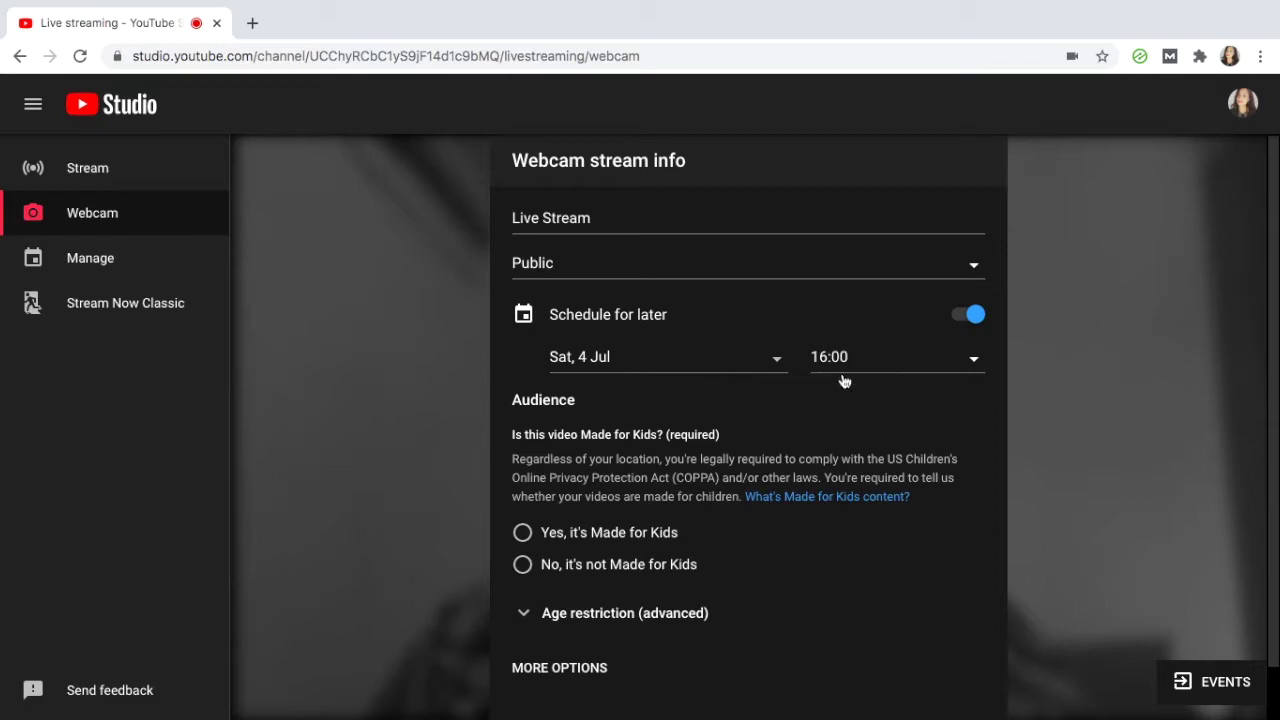
left_click(966, 316)
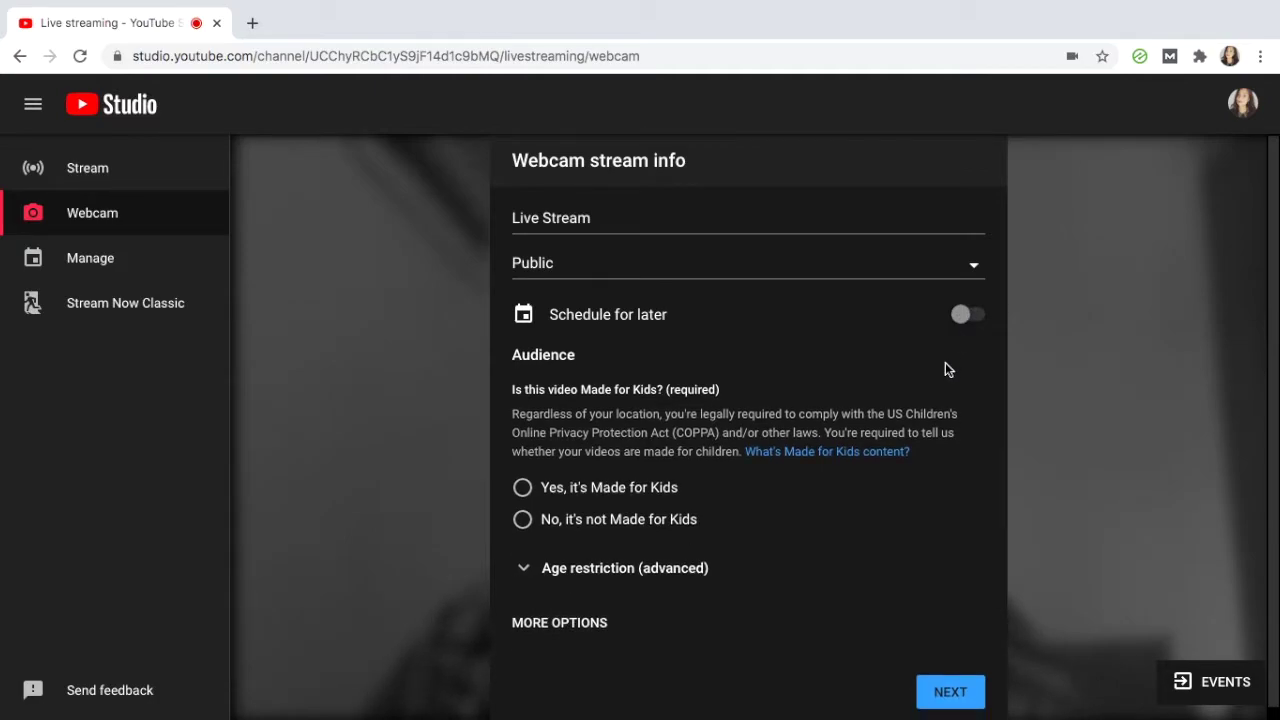
left_click(522, 487)
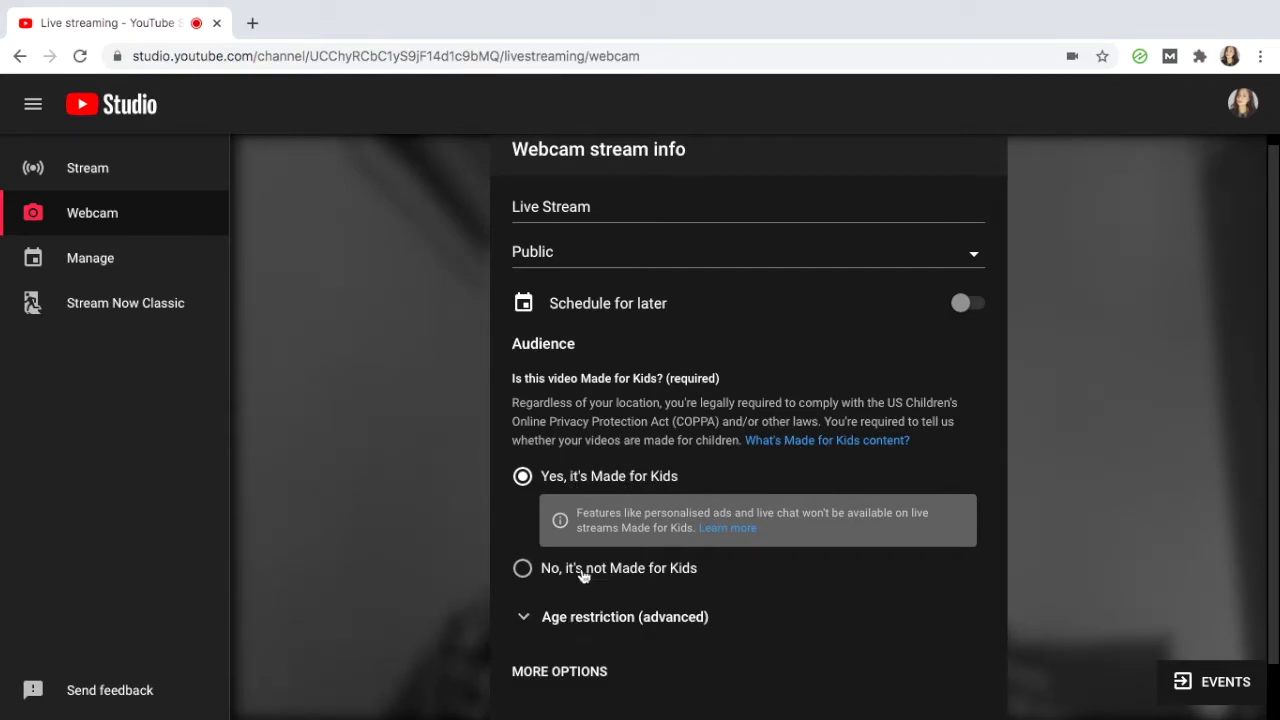
left_click(523, 569)
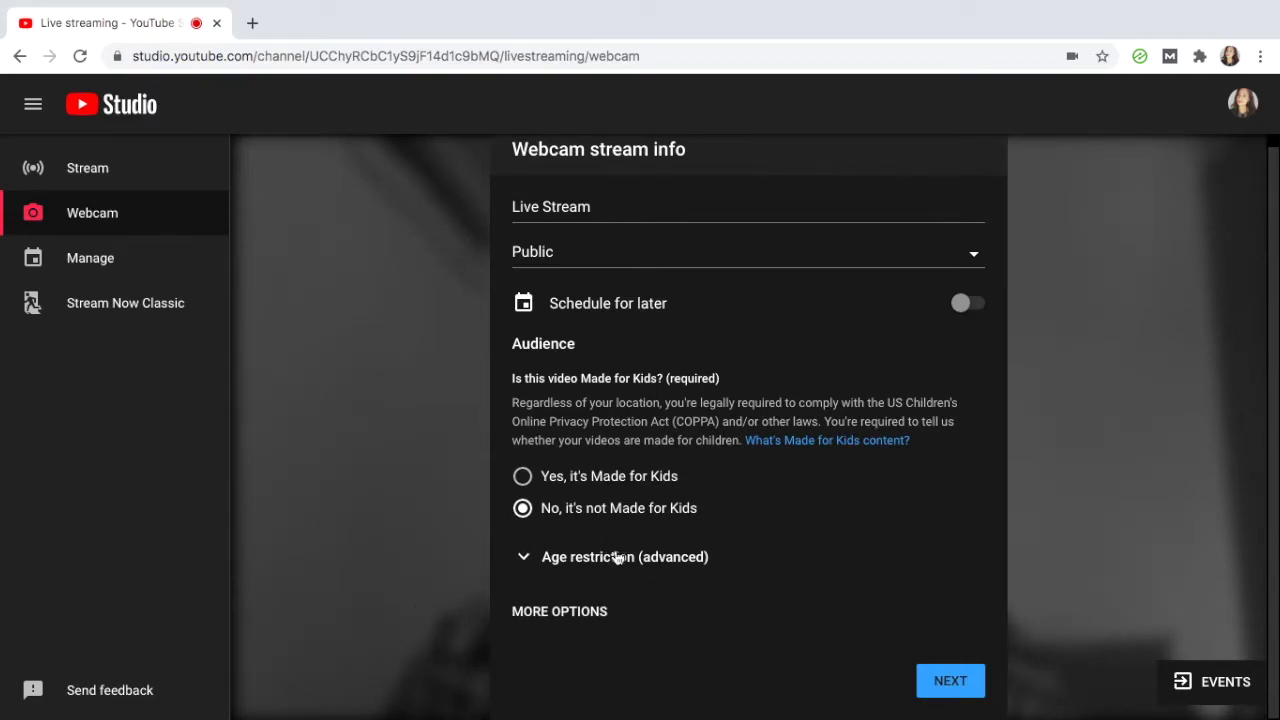
Step: Expand the age restriction and additional stream options, and enter "July 04, 2020" as the description
left_click(617, 558)
scroll(617, 560, "down", 2)
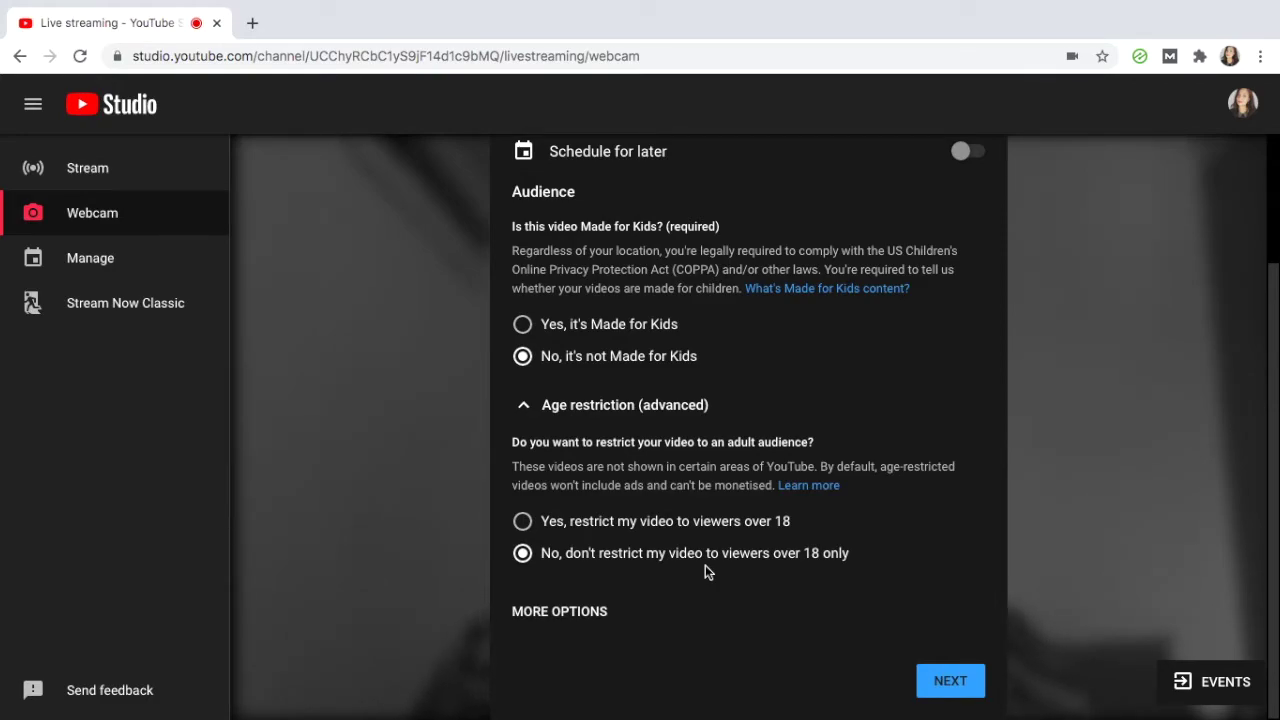
left_click(581, 614)
scroll(579, 608, "down", 4)
left_click(575, 422)
type("July 04, 2020")
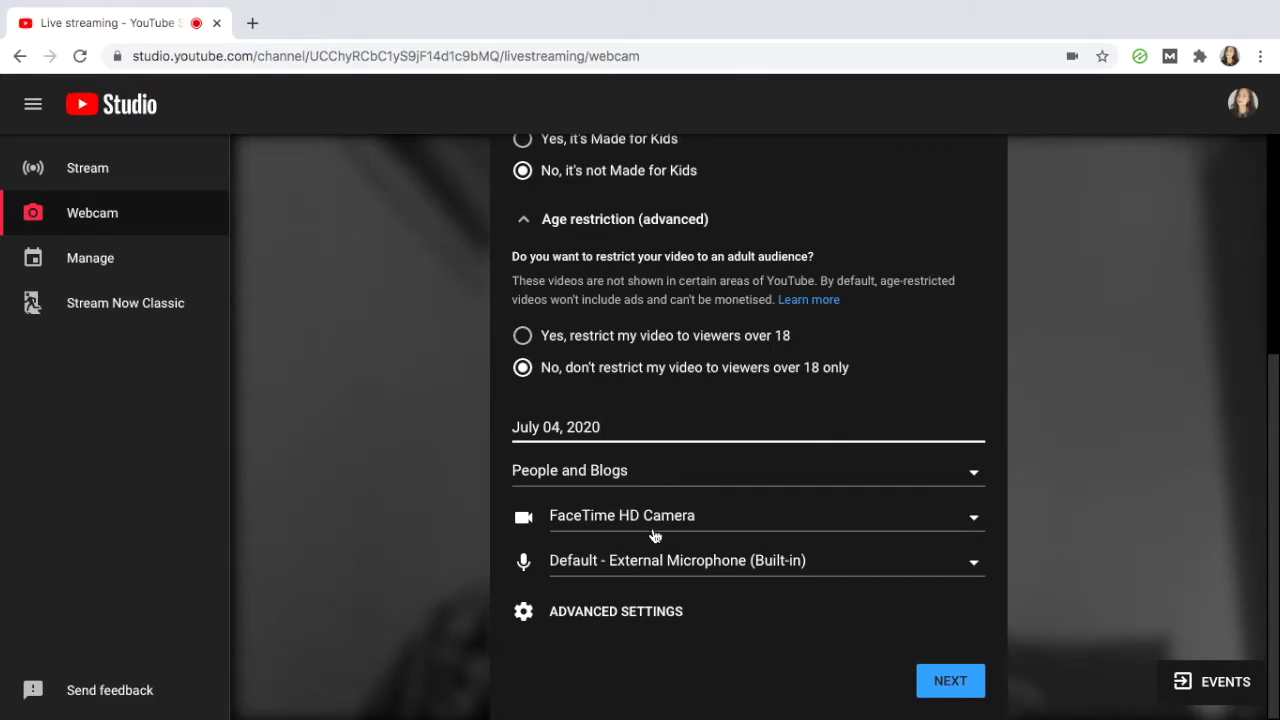
Step: Check the camera and microphone choices, keeping FaceTime HD Camera and Default - External Microphone (Built-in)
left_click(866, 528)
left_click(866, 528)
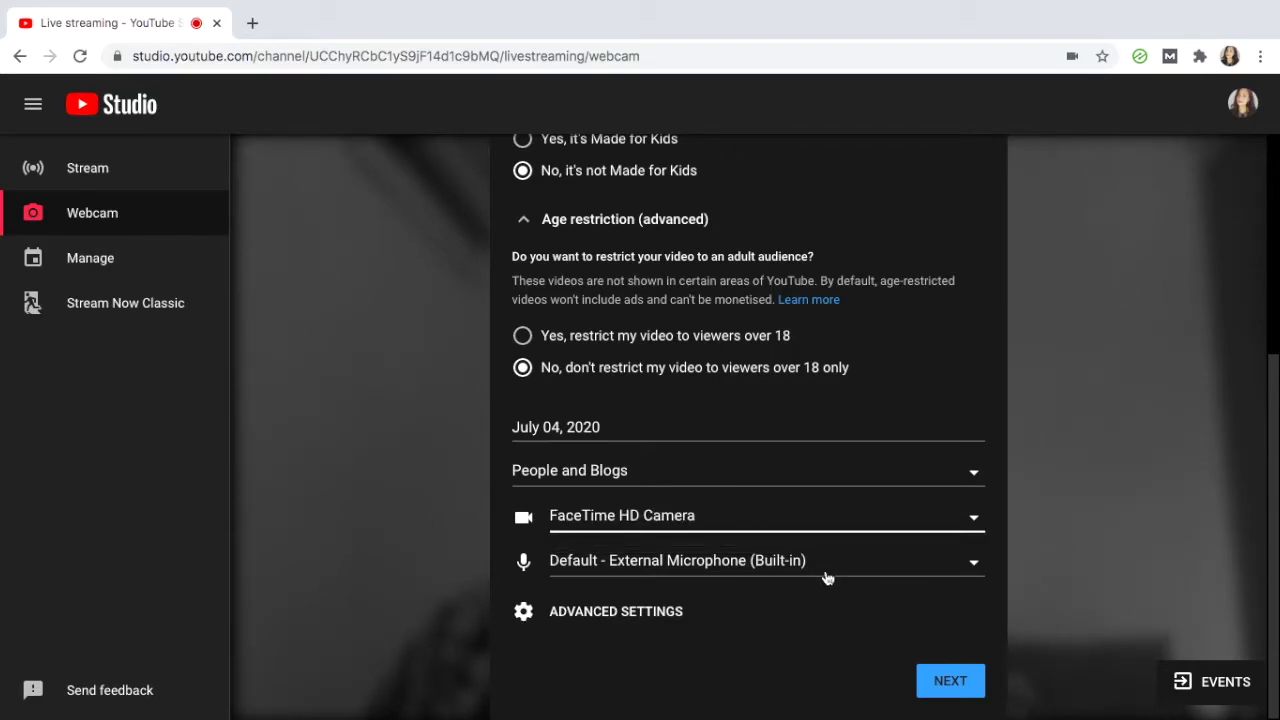
left_click(827, 578)
left_click(826, 574)
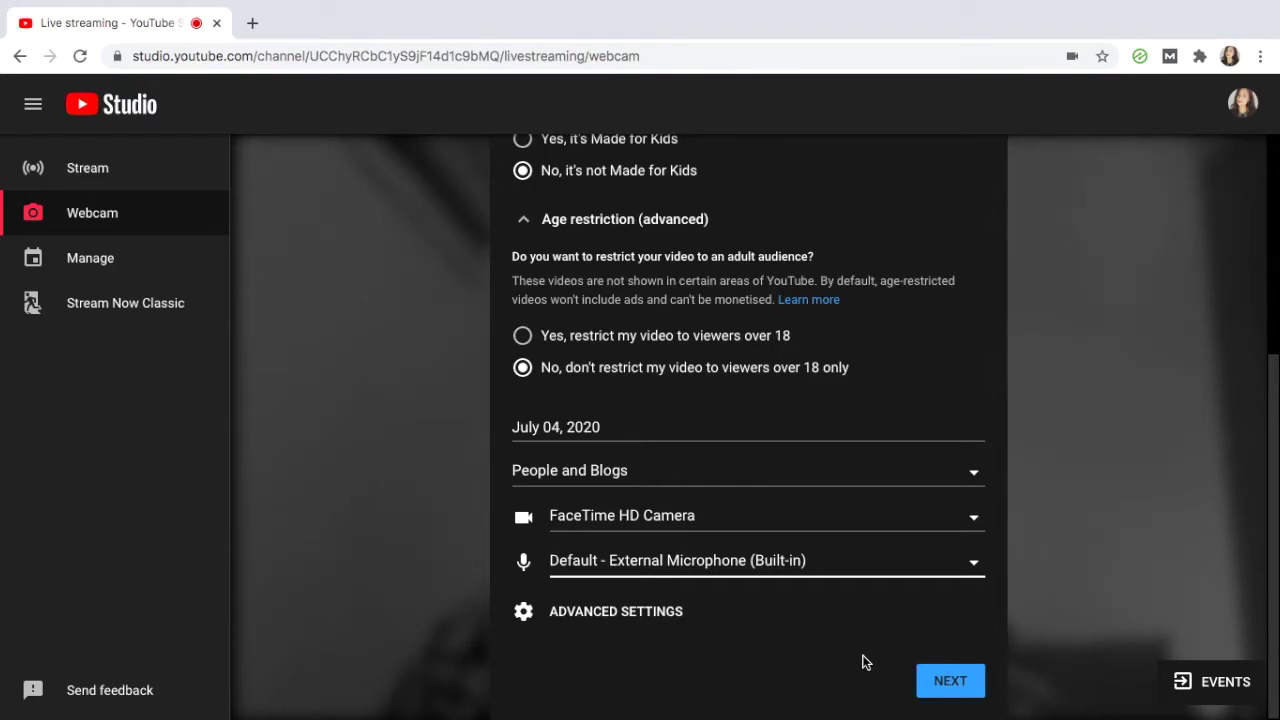
Step: Review the completed webcam stream info and proceed to the stream preview
scroll(863, 234, "up", 4)
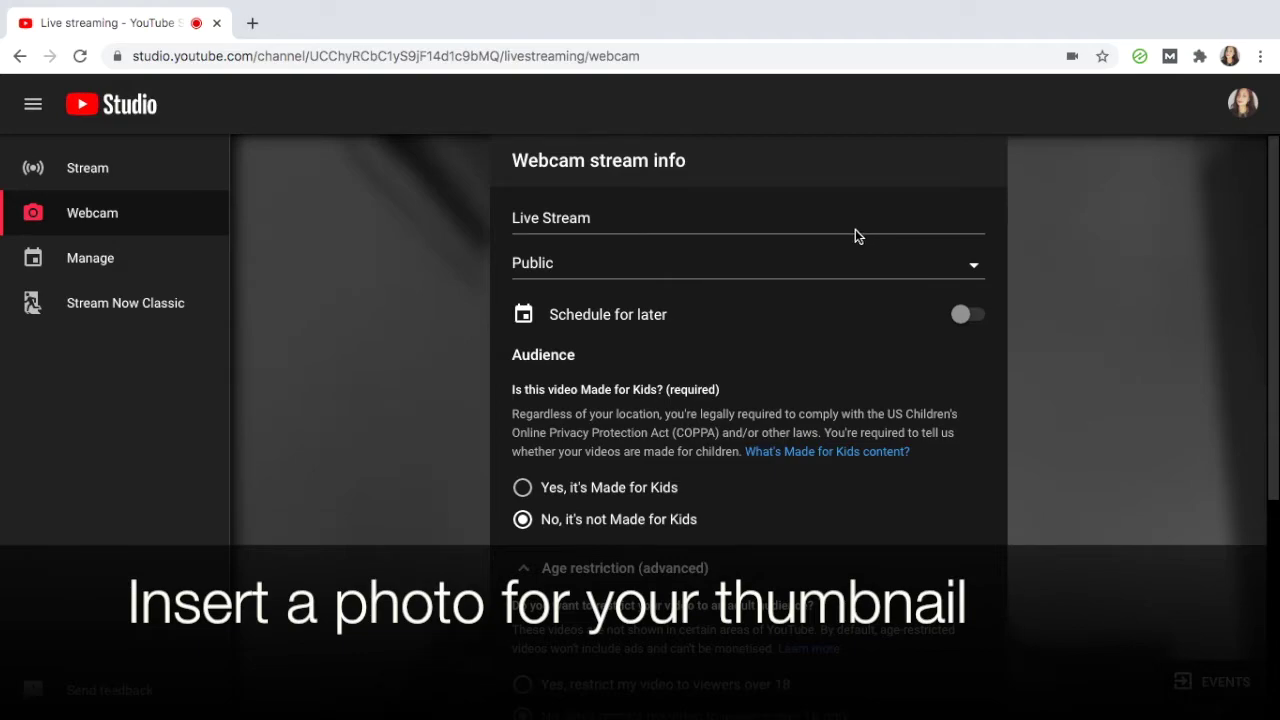
scroll(852, 234, "down", 3)
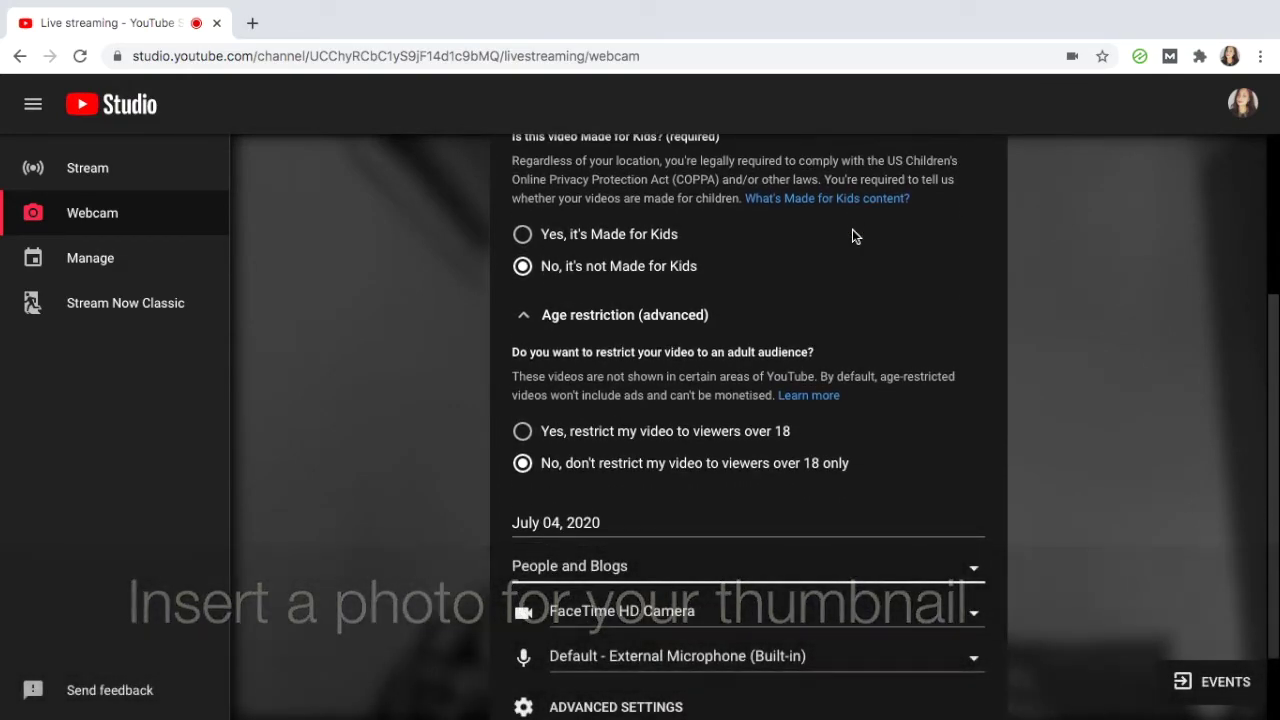
scroll(852, 234, "down", 1)
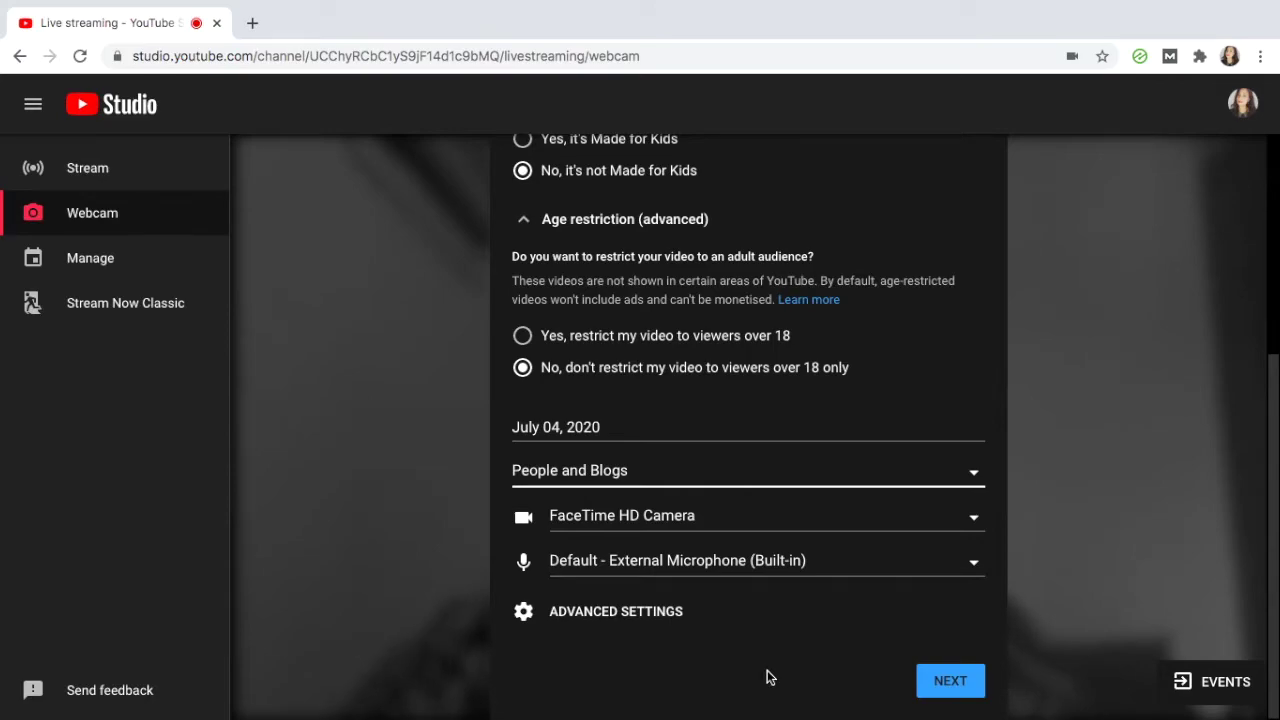
left_click(945, 684)
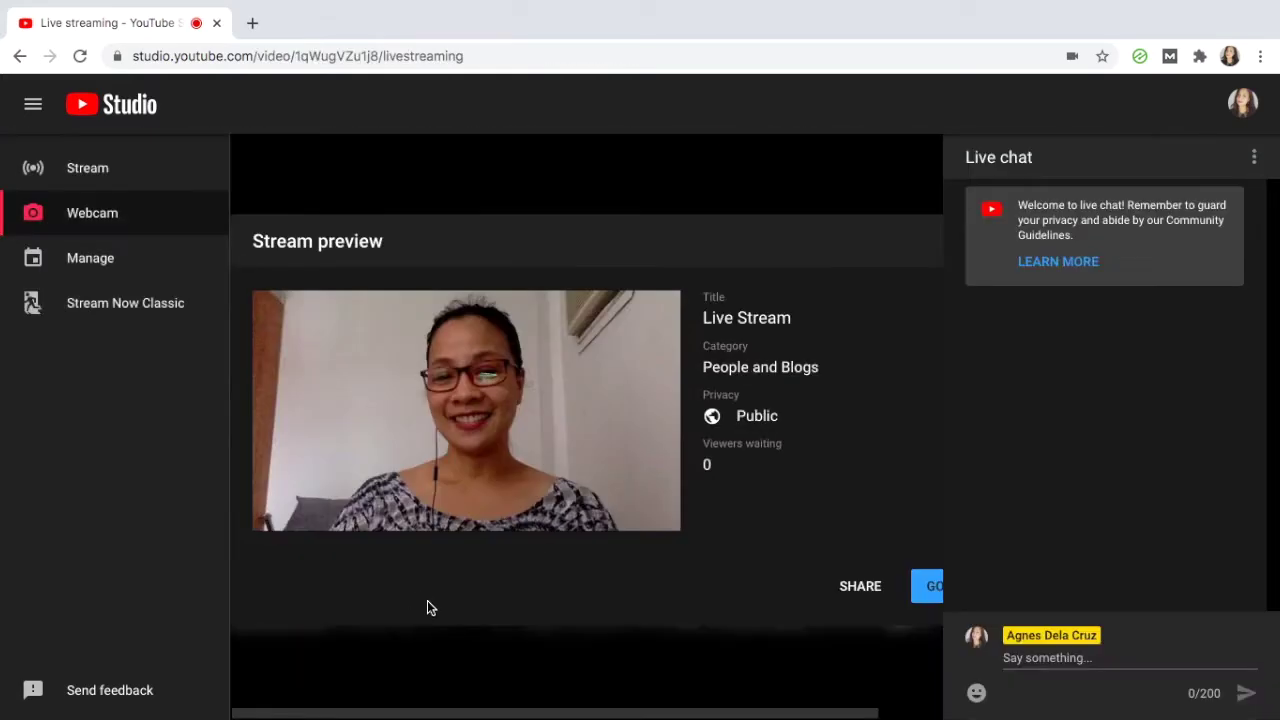
Step: Open the stream's details for editing from the preview, review all settings and save them
mouse_move(420, 397)
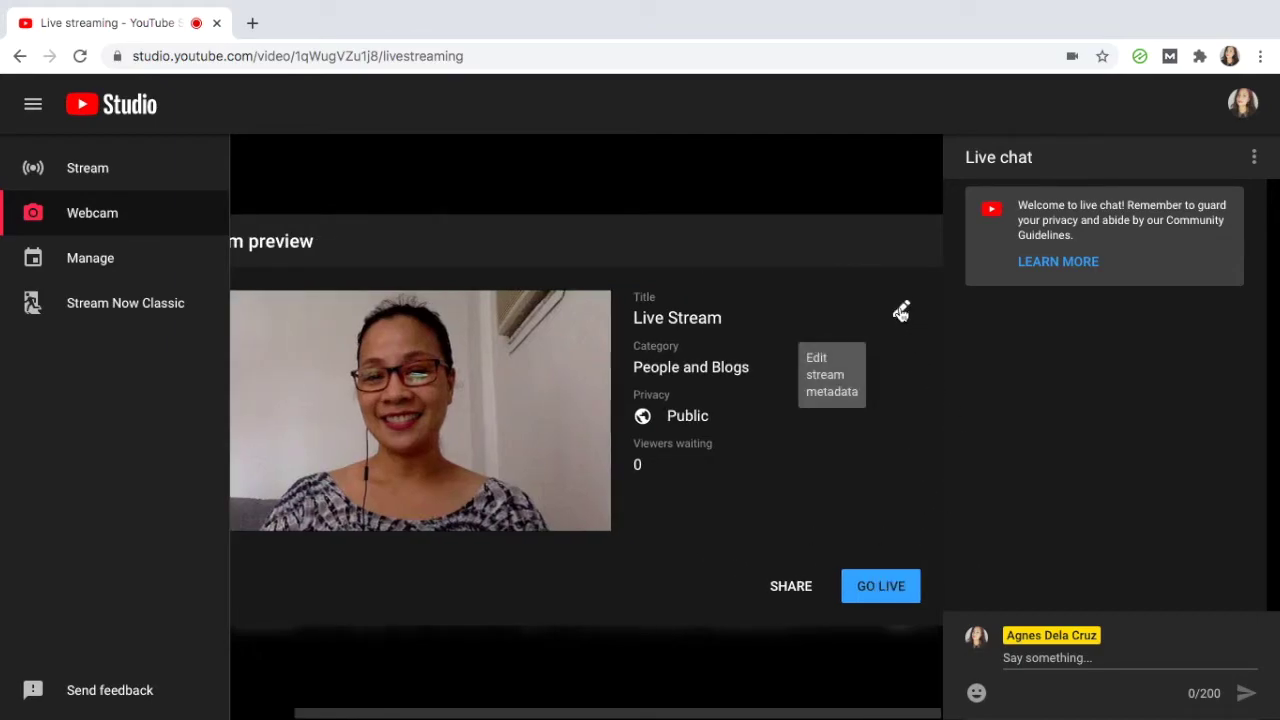
left_click(901, 311)
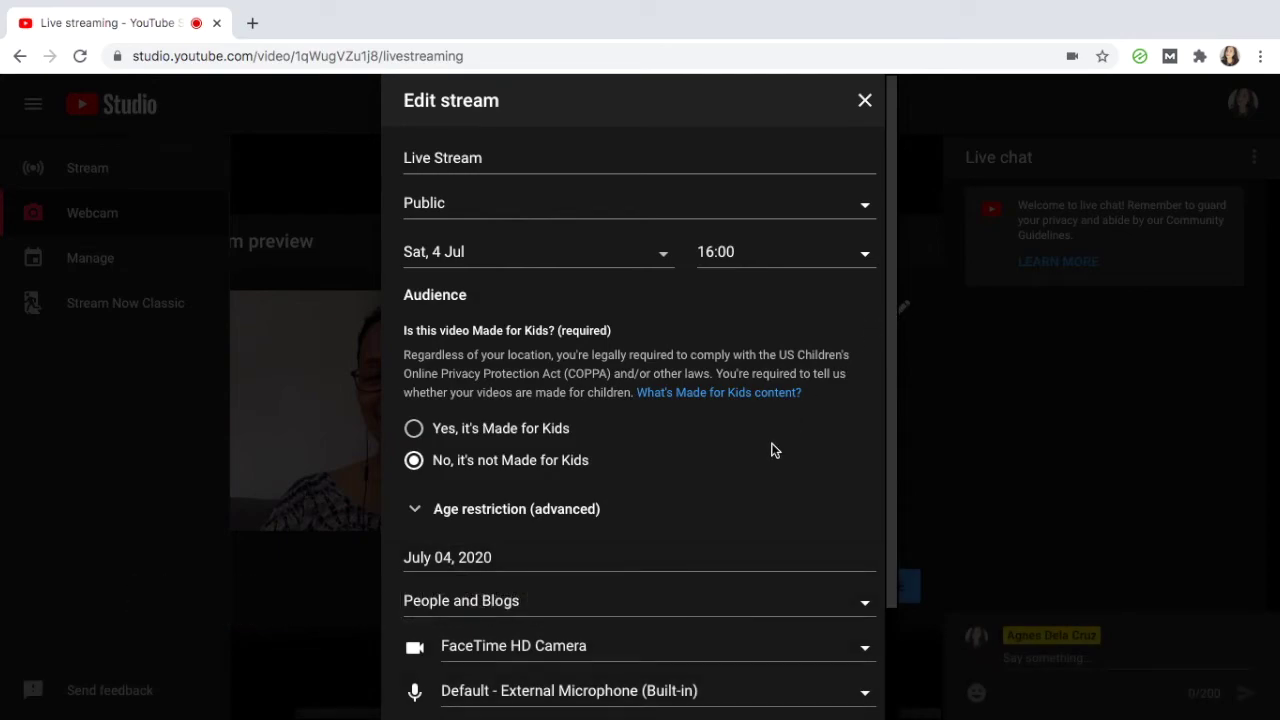
scroll(772, 451, "down", 2)
scroll(771, 450, "up", 2)
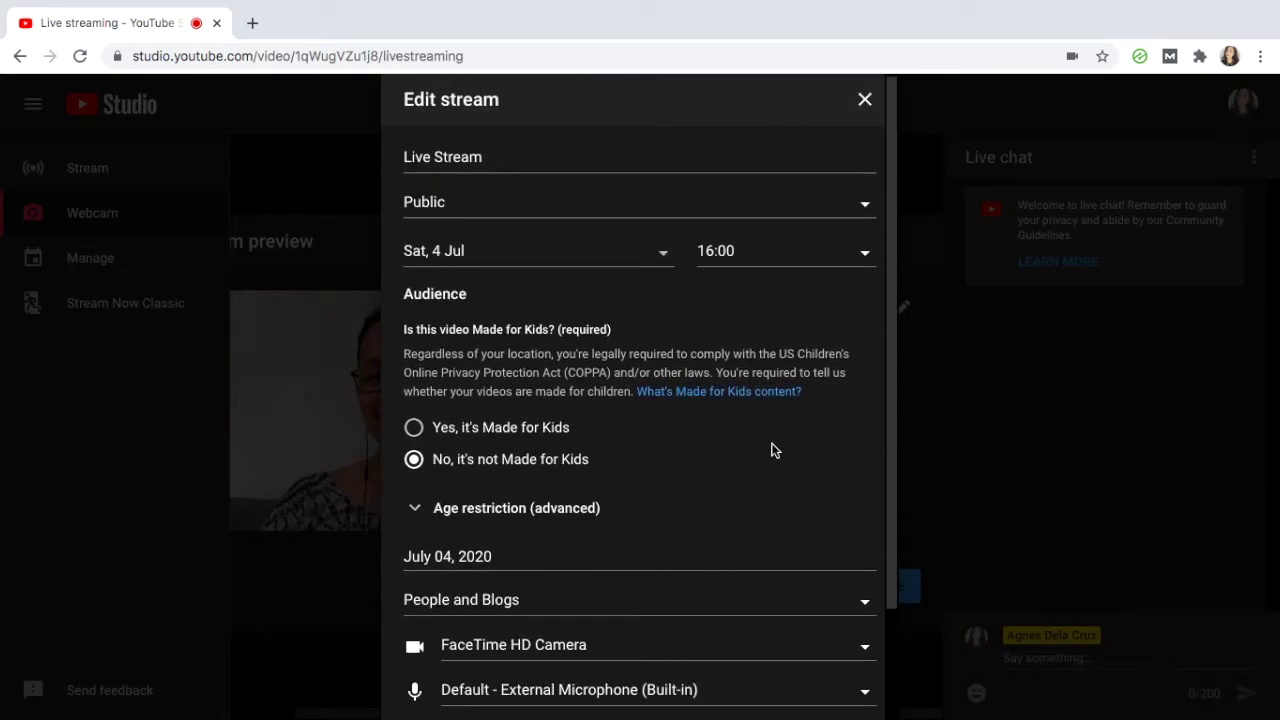
scroll(775, 321, "down", 2)
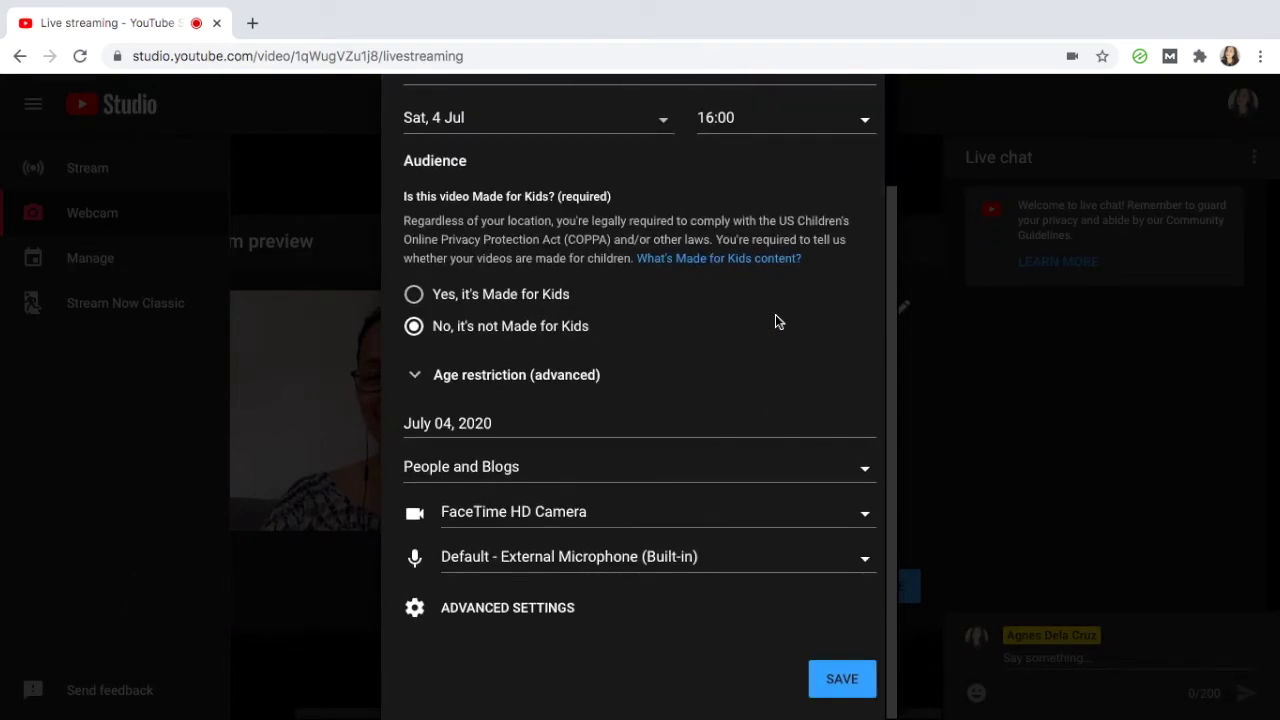
left_click(842, 680)
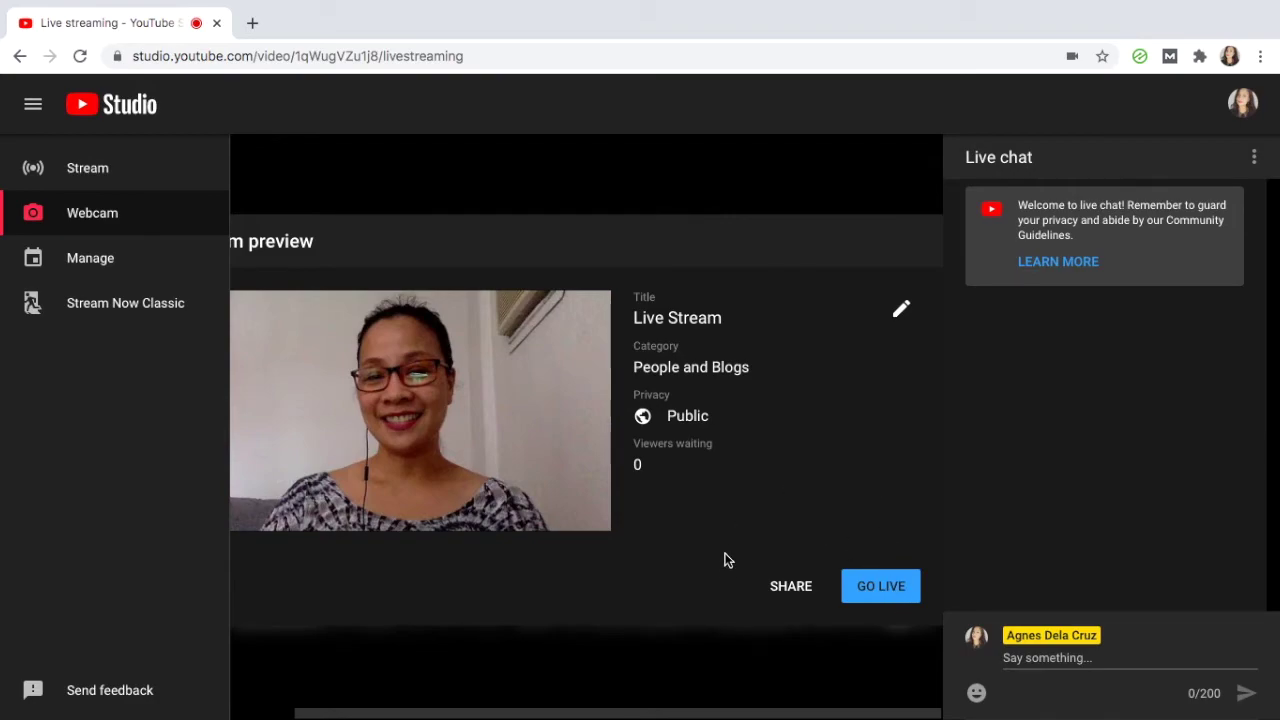
Step: Open the sharing options for the prepared live stream
left_click(787, 594)
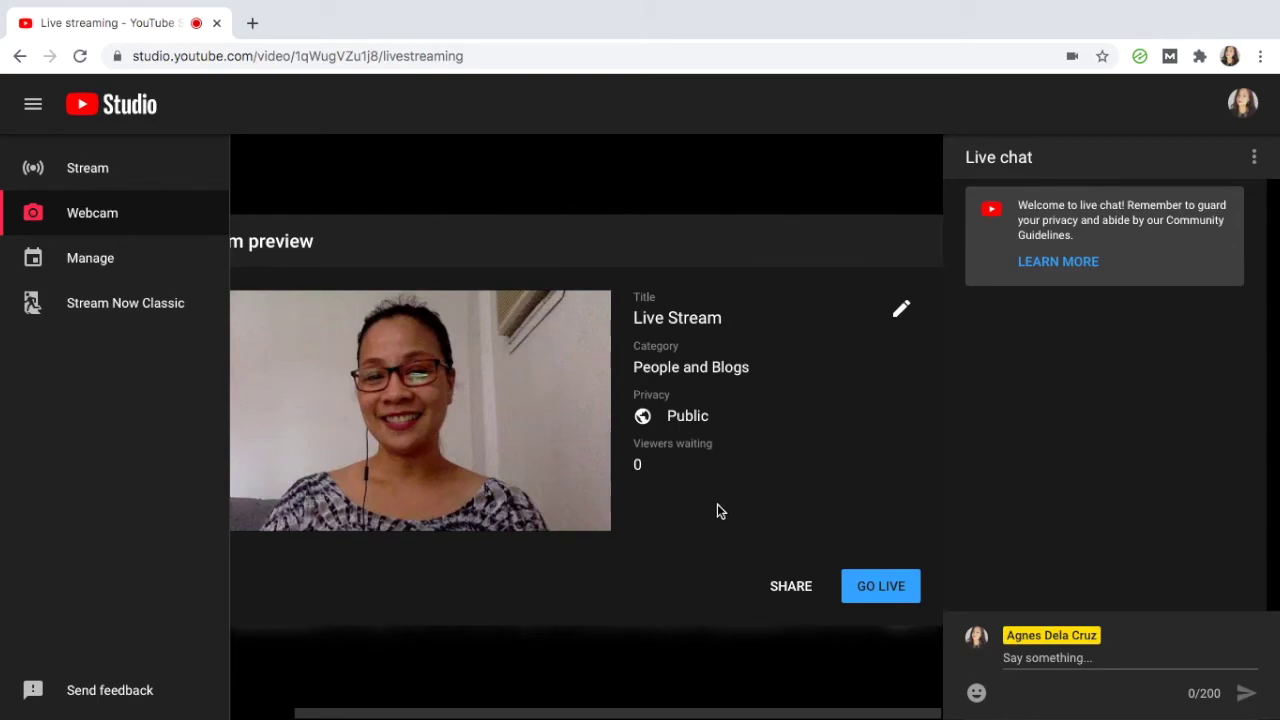
Step: Leave the webcam stream preview and open the setup form for a new encoder stream
scroll(307, 592, "left", 2)
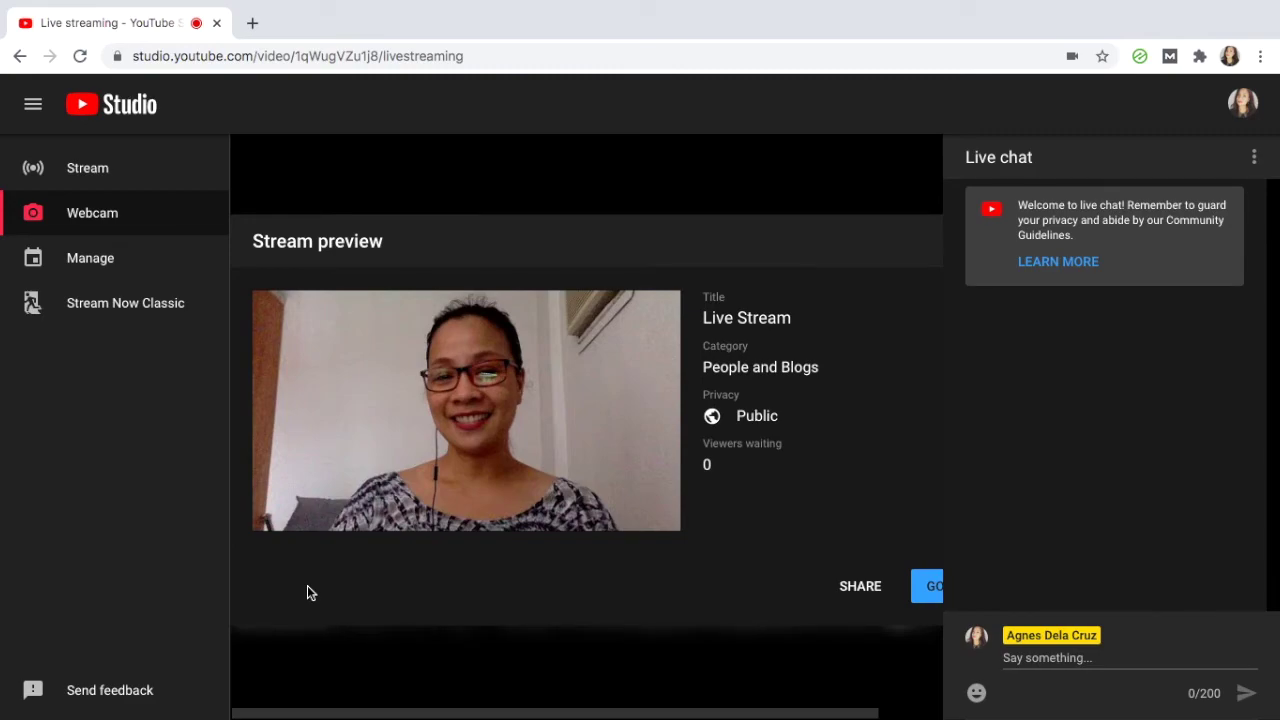
left_click(72, 169)
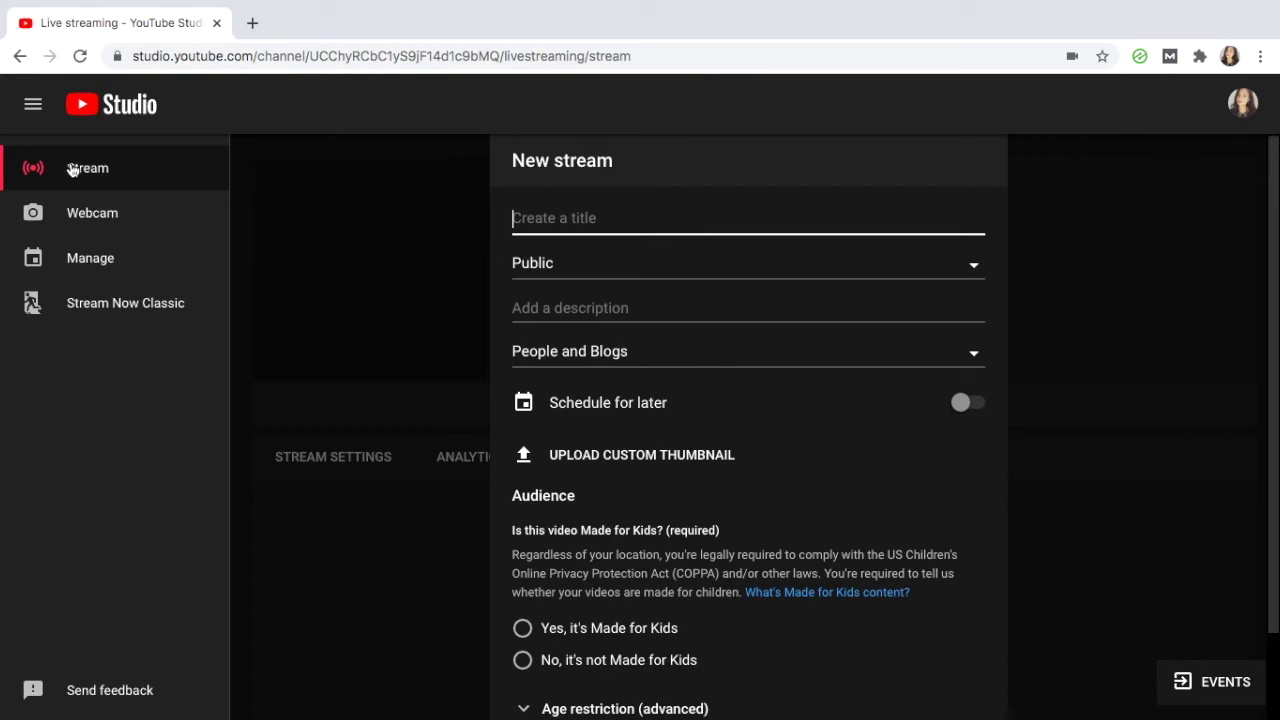
Step: Open your own channel page in a new browser tab, switch to it and collapse the navigation guide
left_click(1243, 103)
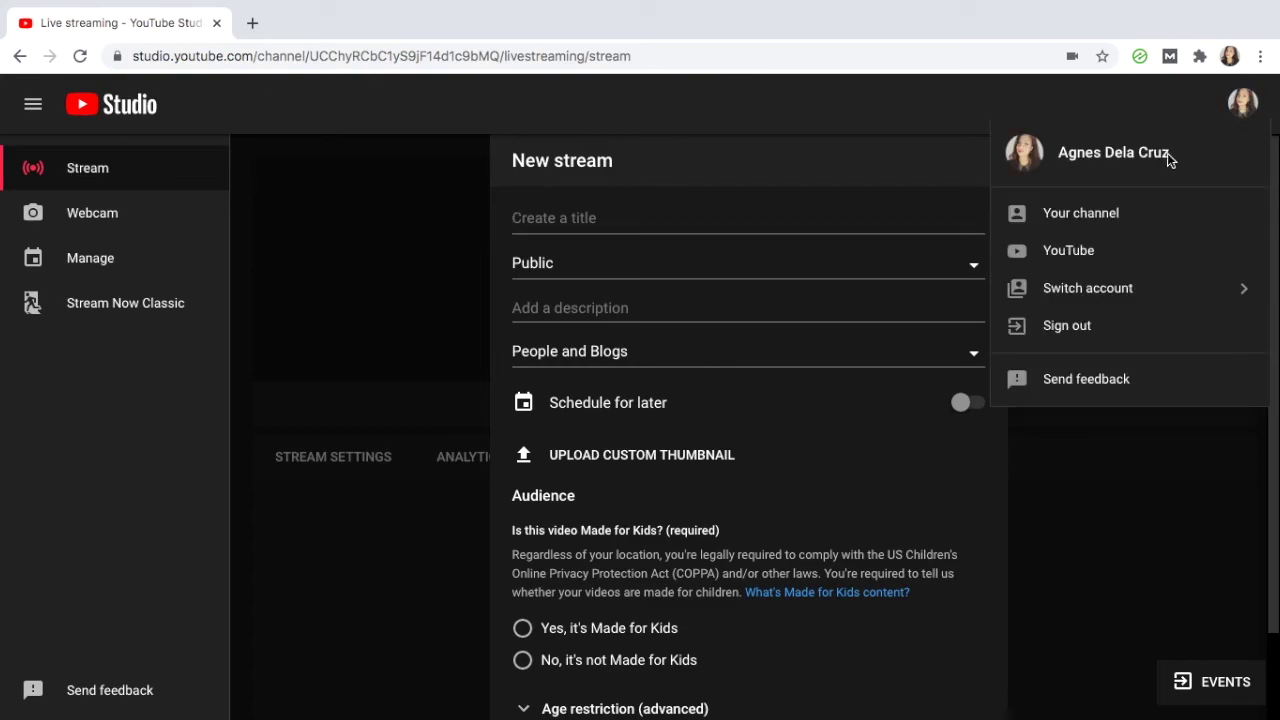
right_click(1120, 213)
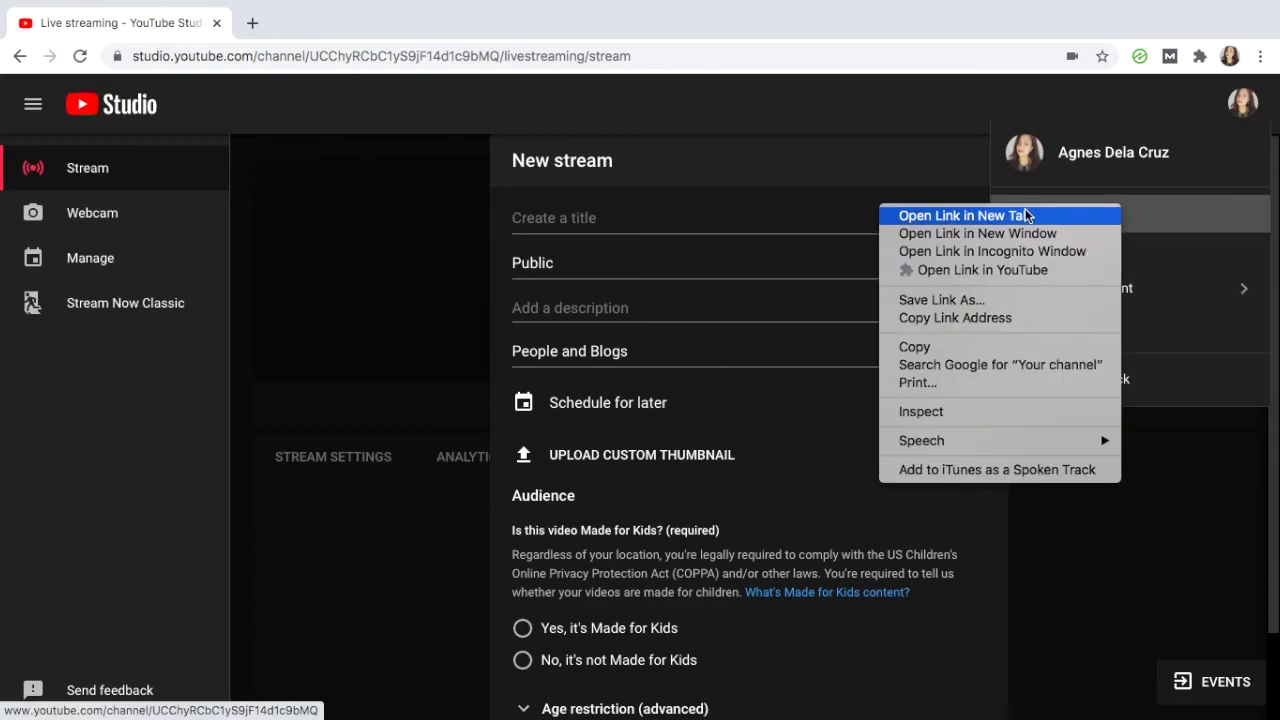
left_click(328, 248)
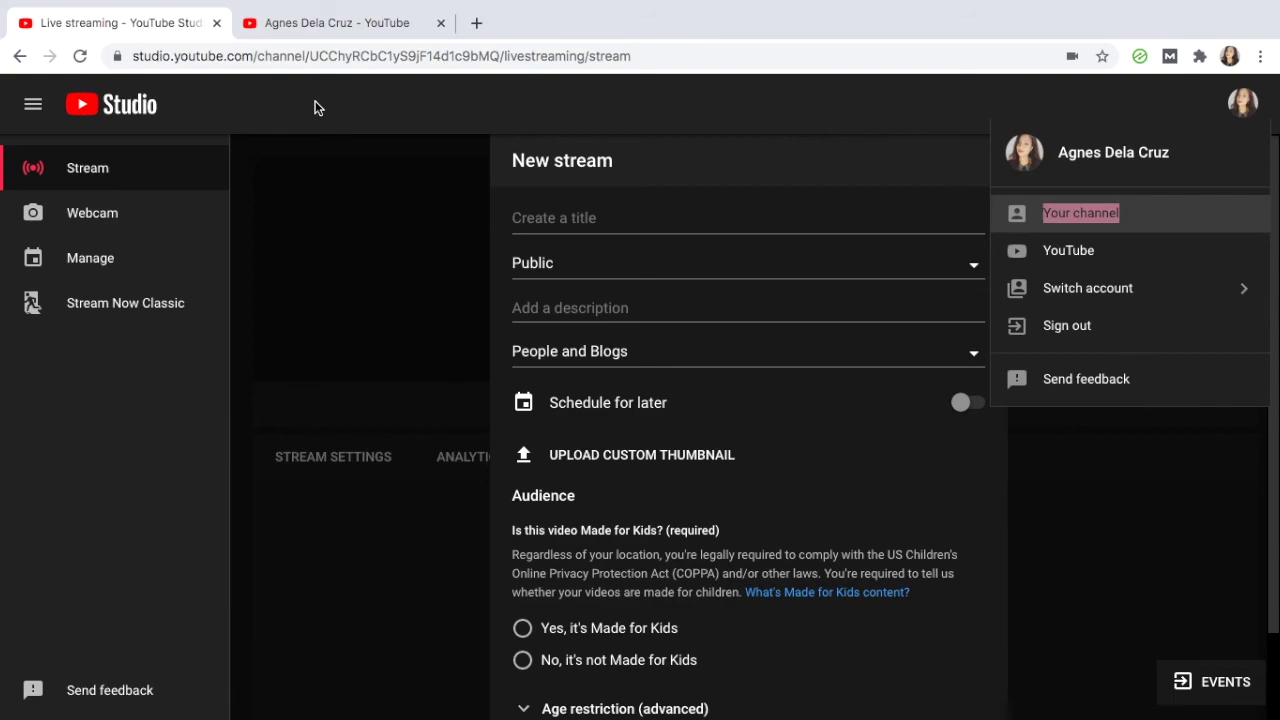
left_click(335, 33)
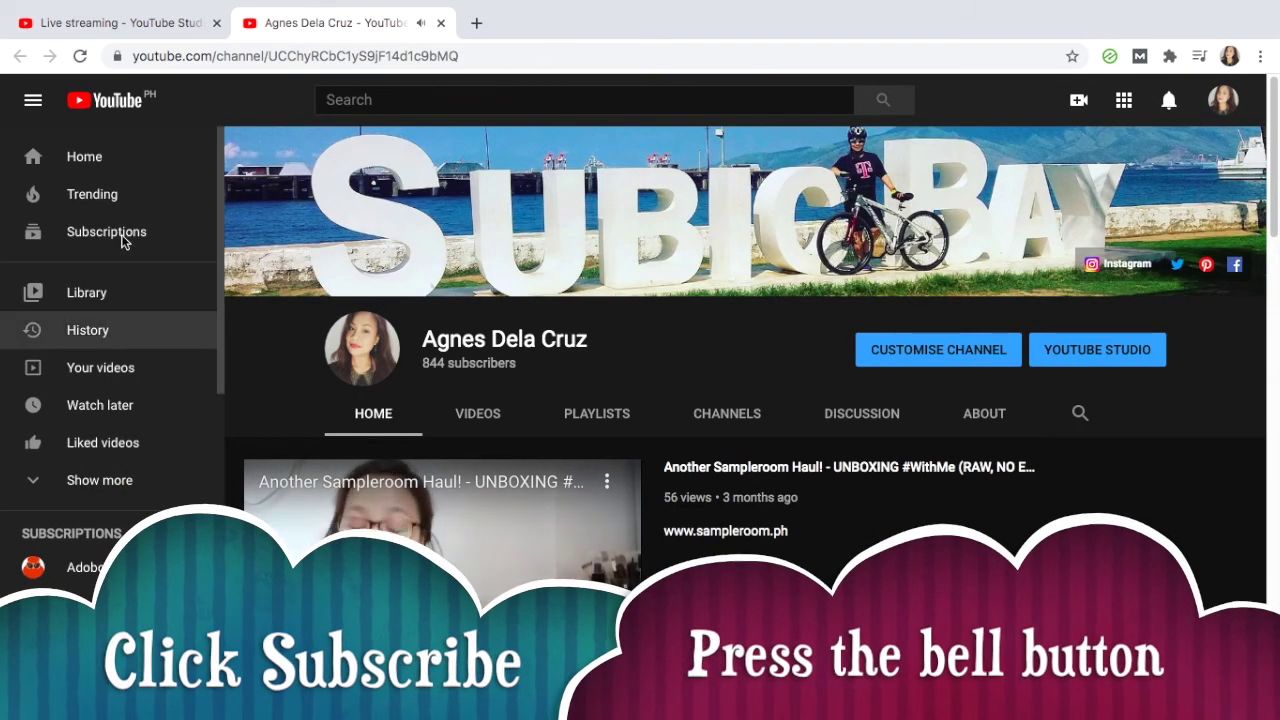
left_click(33, 99)
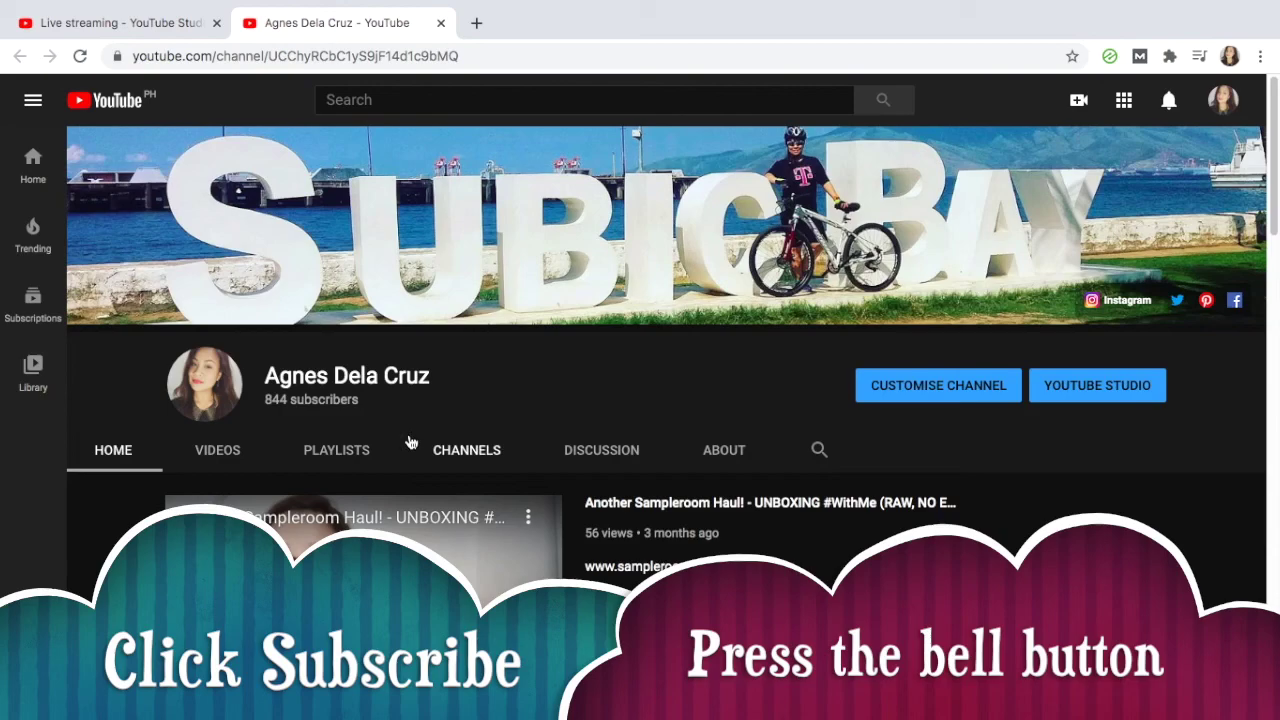